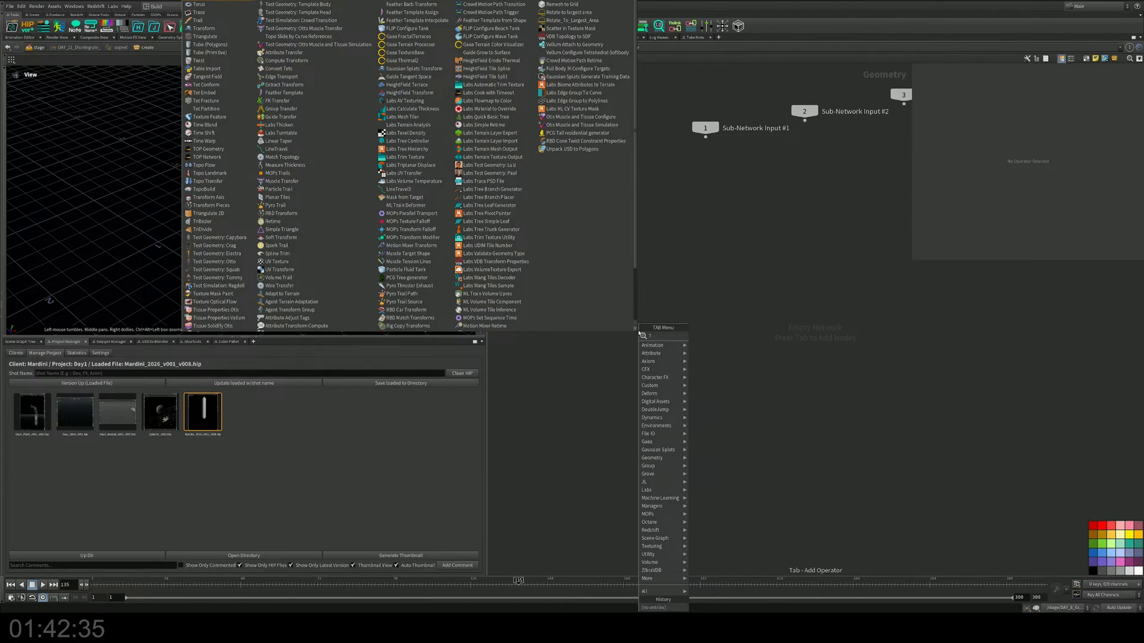
Step: Add a Test Geometry: Rubber Toy node (testgeometry_rubbertoy1) to the empty network
text(u)
key(BackSpace)
key(BackSpace)
text(Ru)
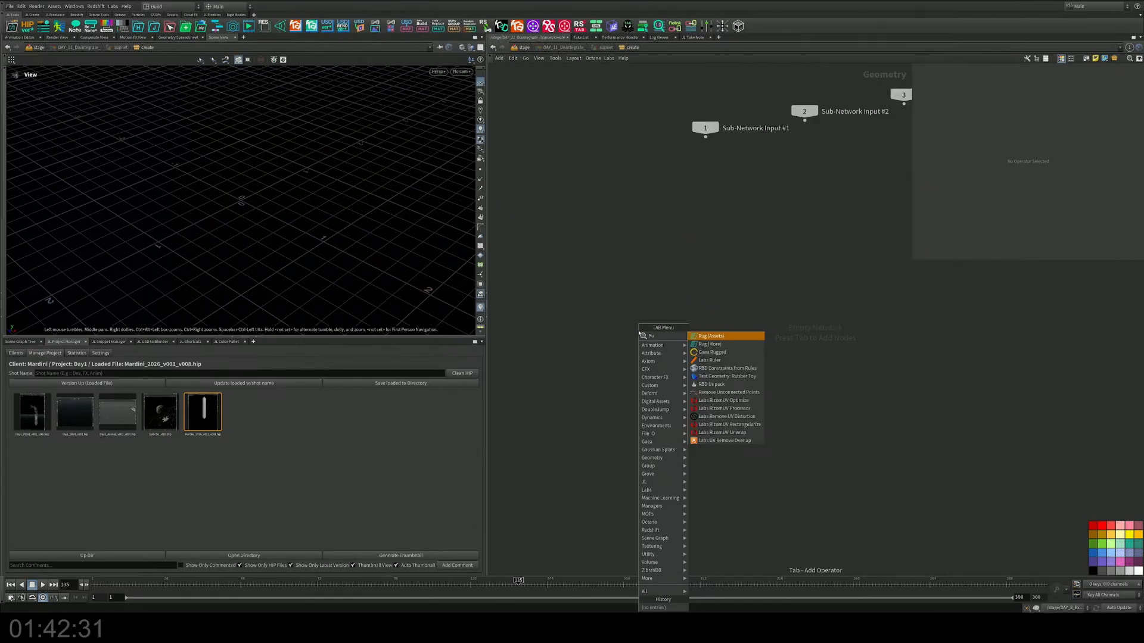
key(Down)
key(Down)
key(Down)
key(Down)
key(Down)
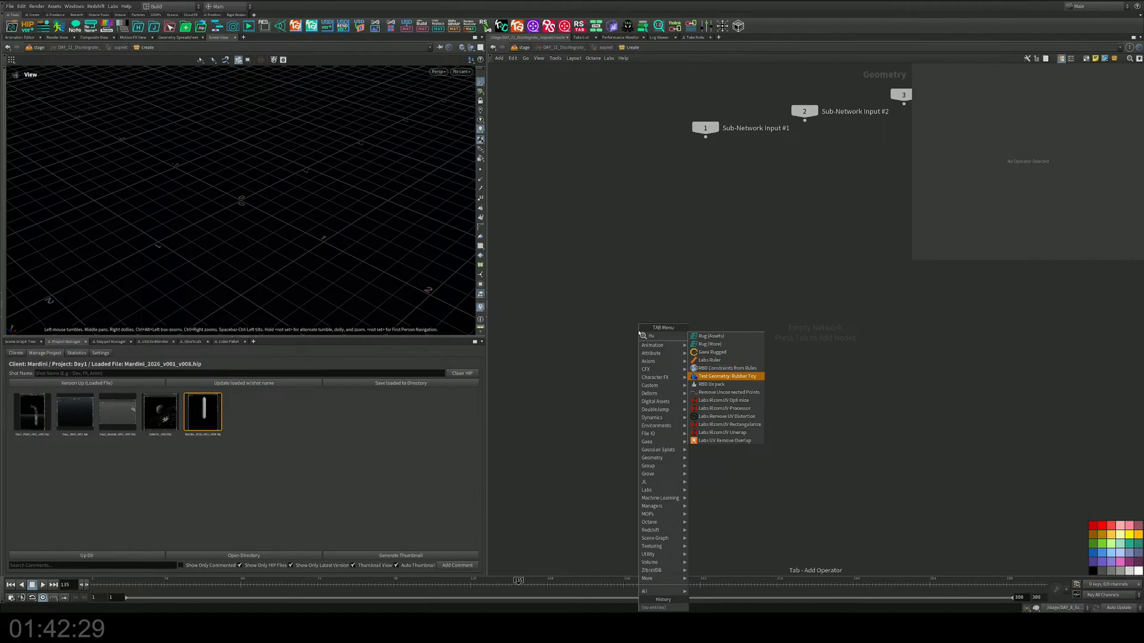
key(Return)
click(683, 234)
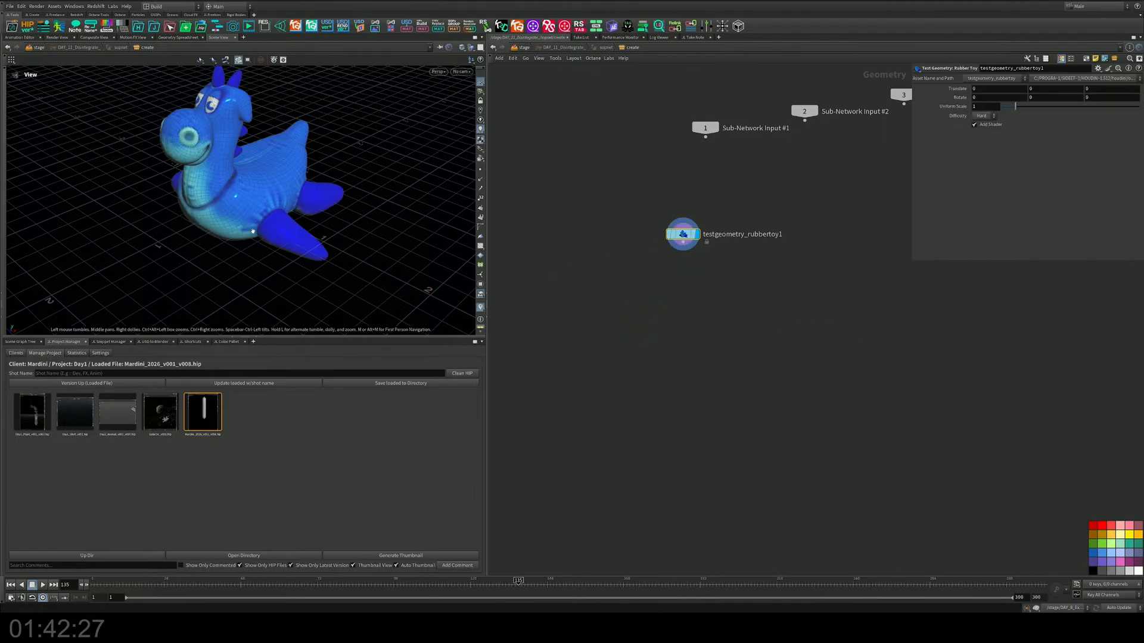
Step: Orbit around the rubber toy, then maximize the viewport pane with Ctrl+B
drag(268, 223, 327, 222)
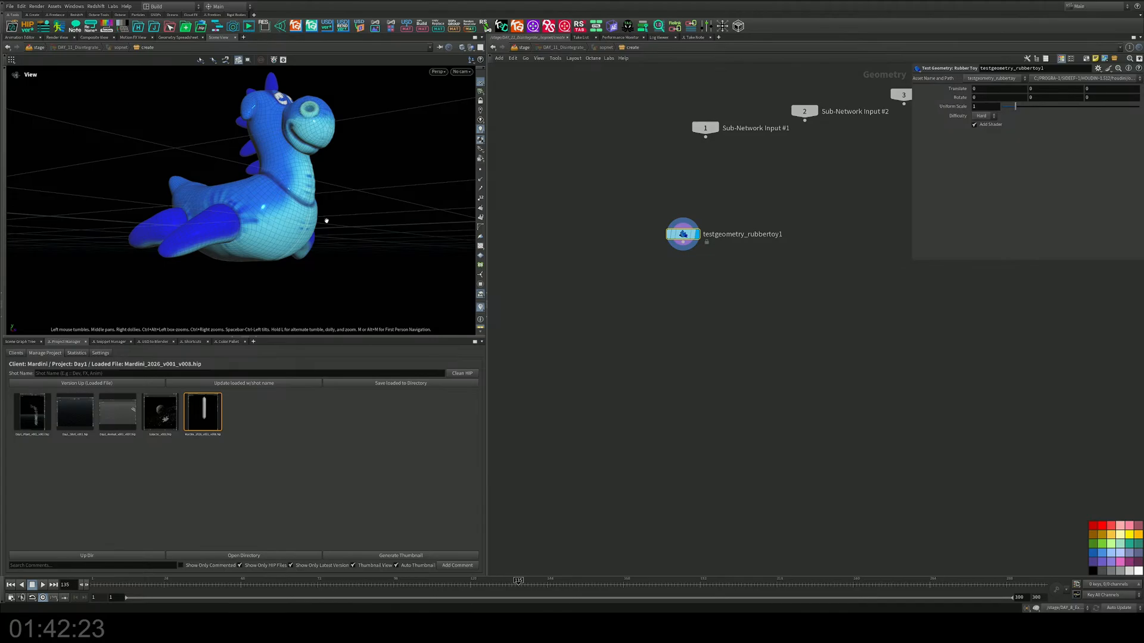
drag(277, 209, 270, 258)
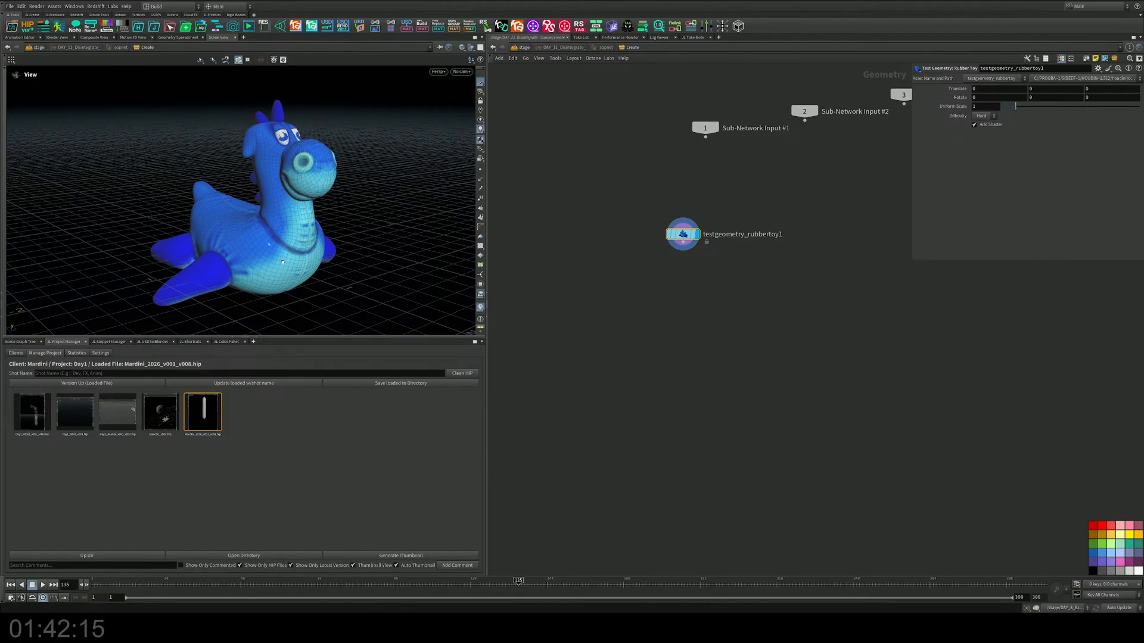
drag(281, 263, 281, 276)
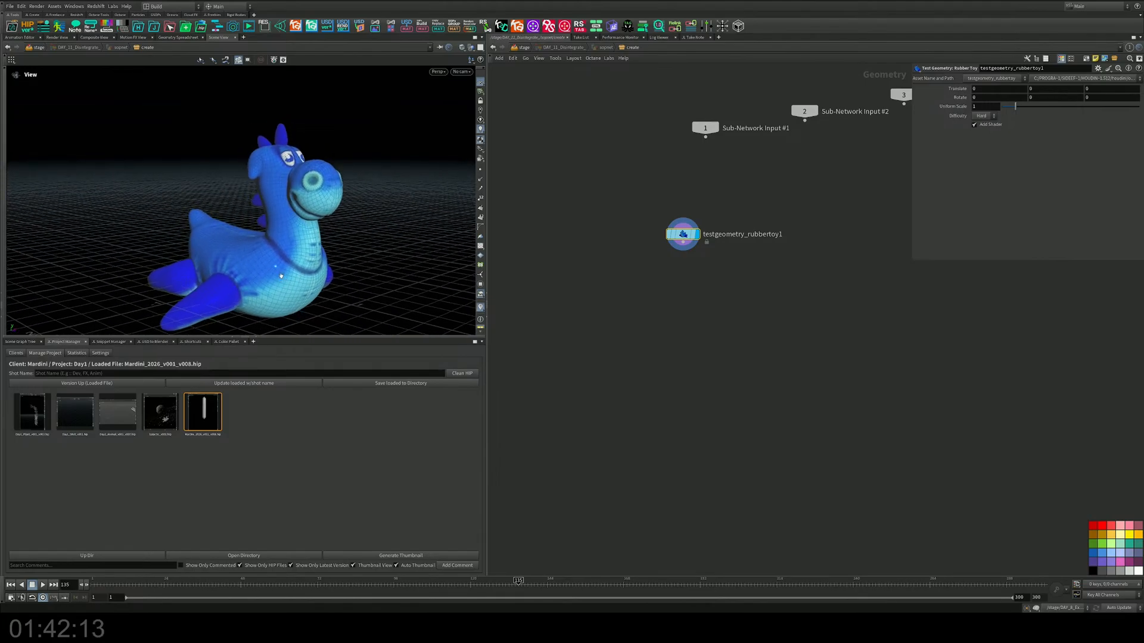
middle_drag(751, 277, 641, 302)
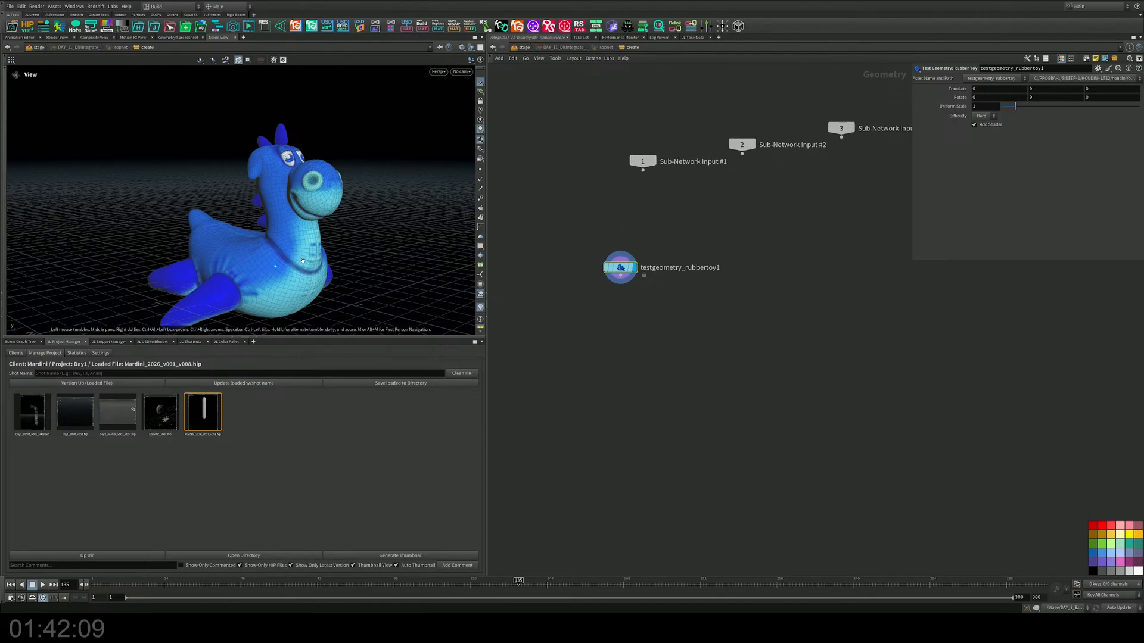
drag(321, 257, 309, 301)
key(ctrl+b)
Step: Add pointsfromvolume1 below the rubber toy, wire the toy into it, and display it
key(Tab)
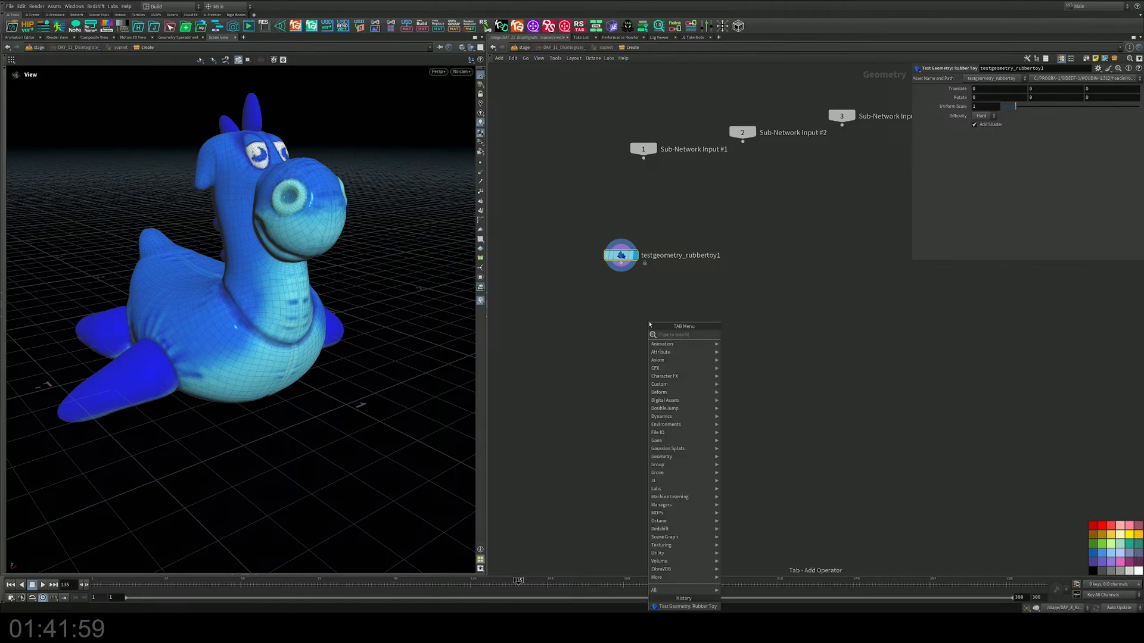
text(point)
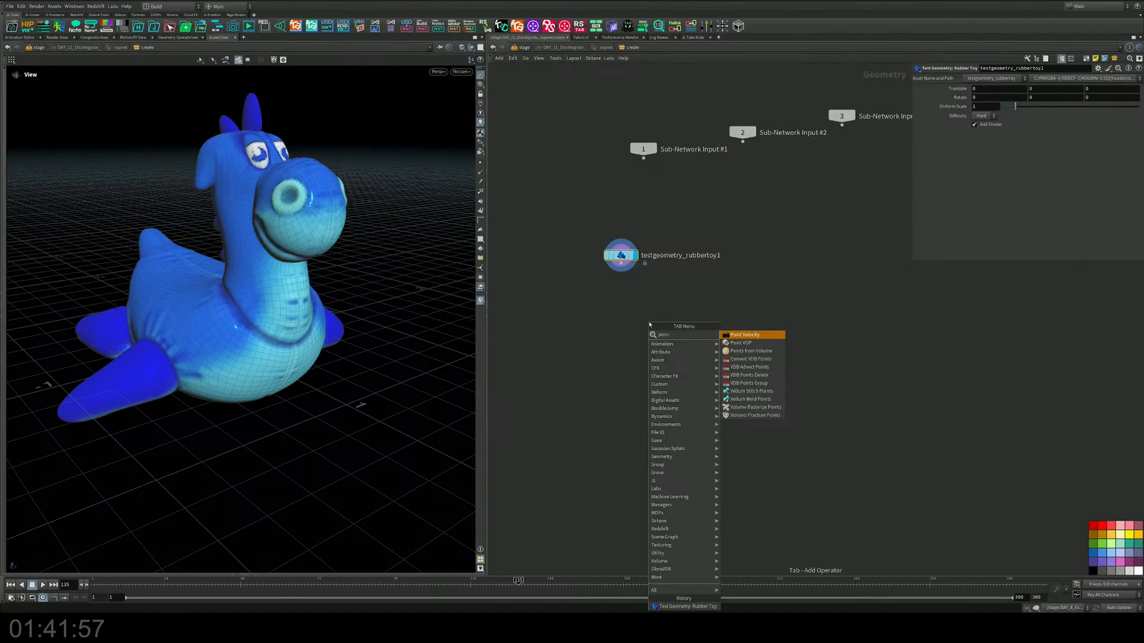
key(Down)
key(Down)
key(Return)
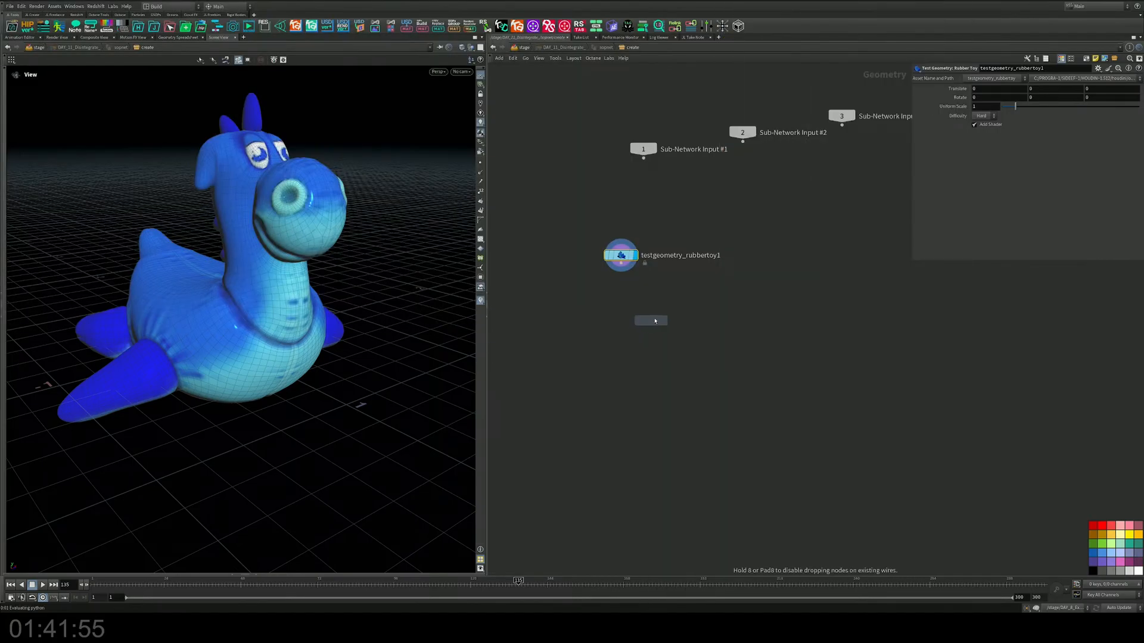
click(661, 304)
drag(621, 263, 716, 312)
click(685, 310)
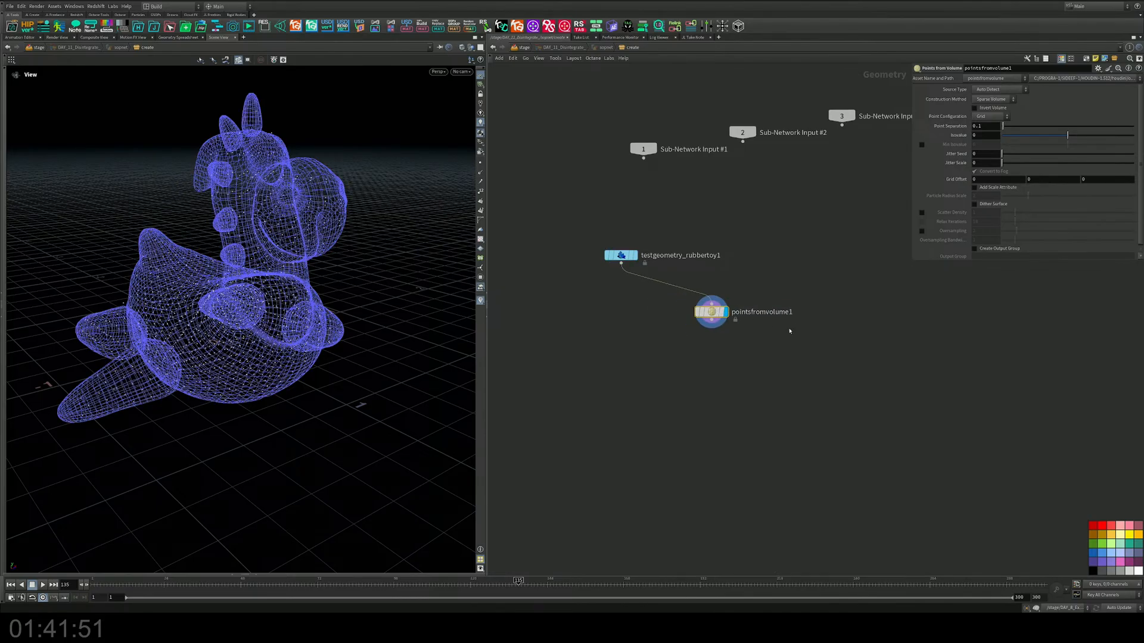
drag(321, 250, 351, 271)
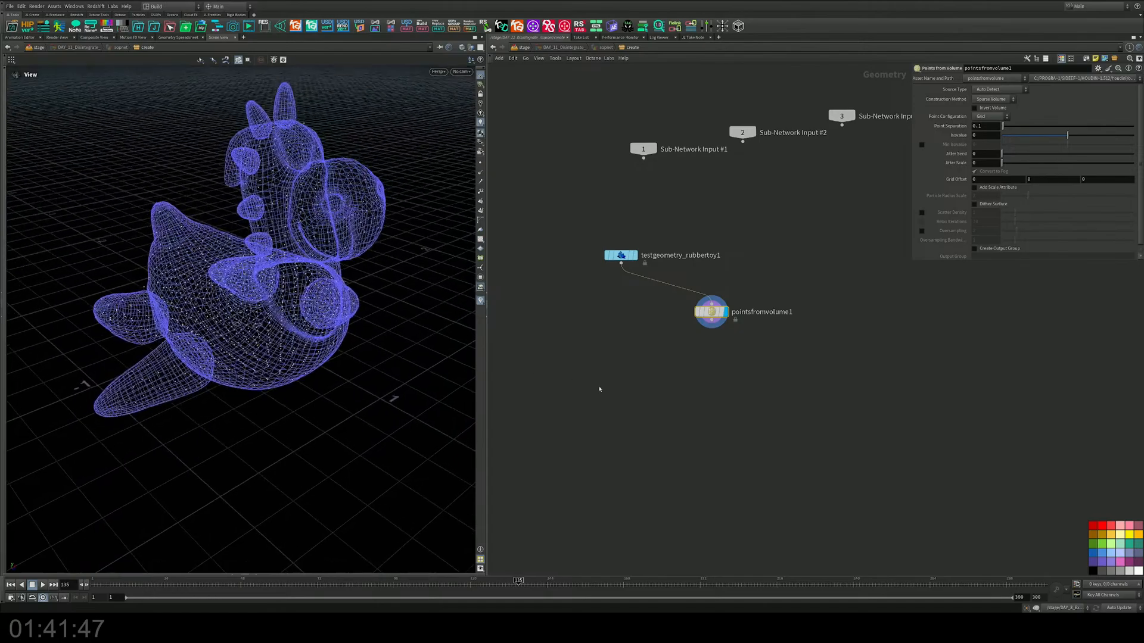
middle_drag(651, 393, 667, 377)
key(Tab)
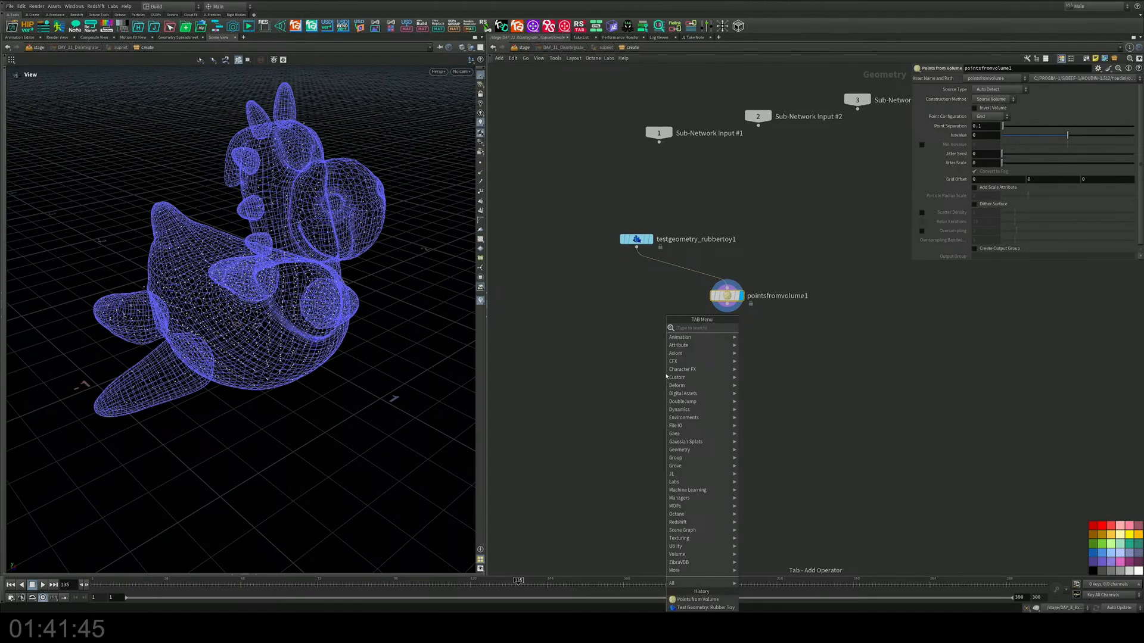
Step: Add a Copy to Points node to the network
text(copy)
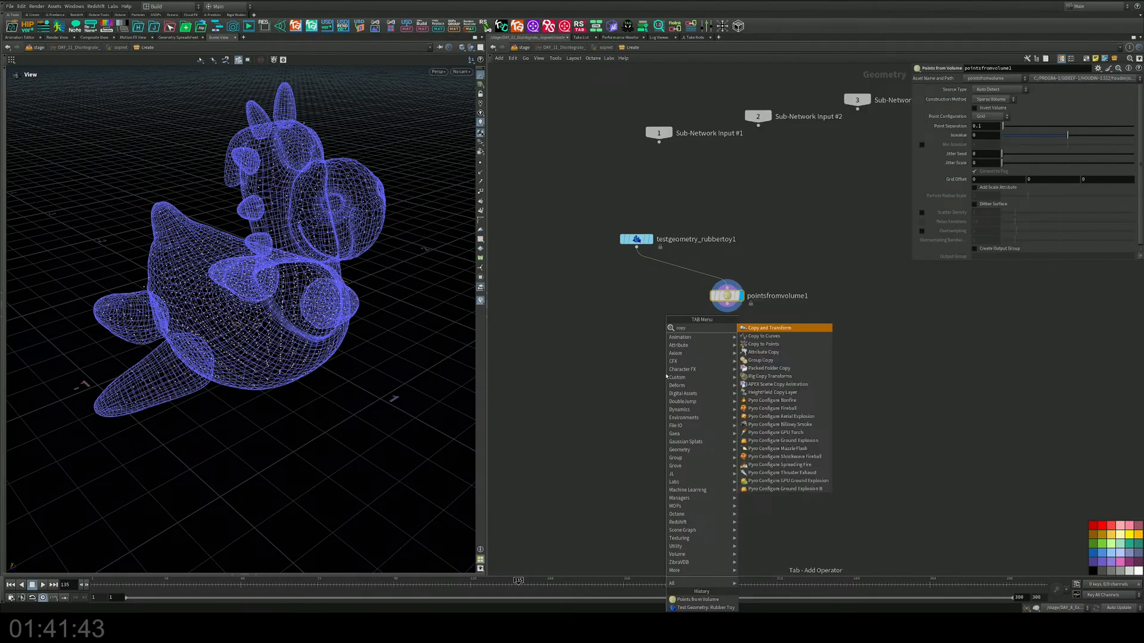
key(Down)
key(Down)
key(Return)
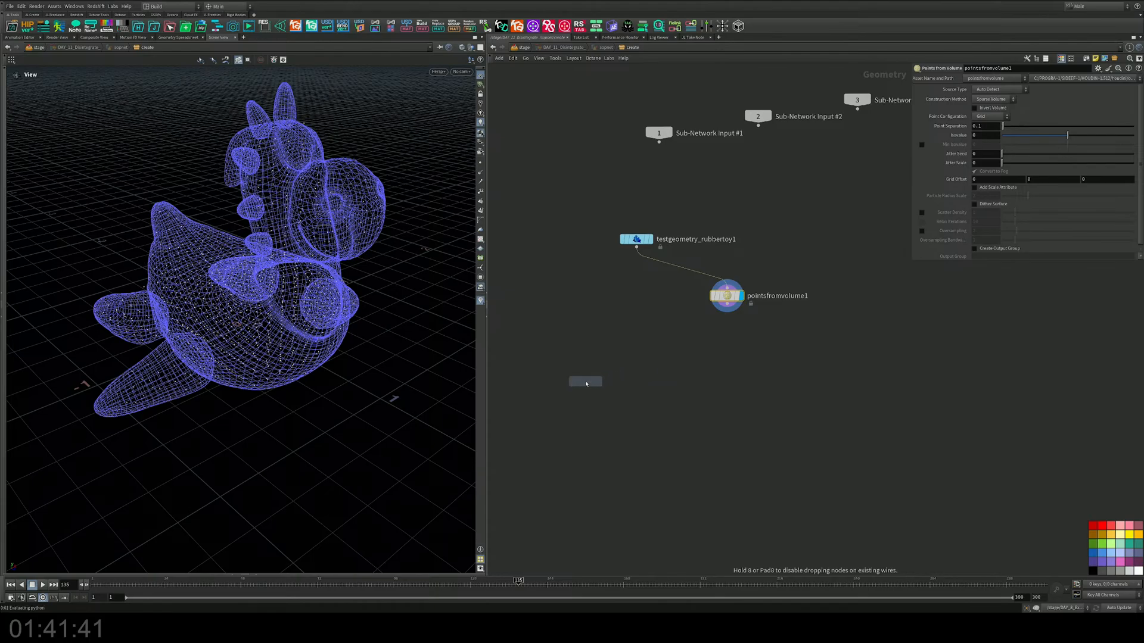
click(583, 381)
Step: Add box1, wire it and pointsfromvolume1 into copytopoints1, and display the copied boxes
key(Tab)
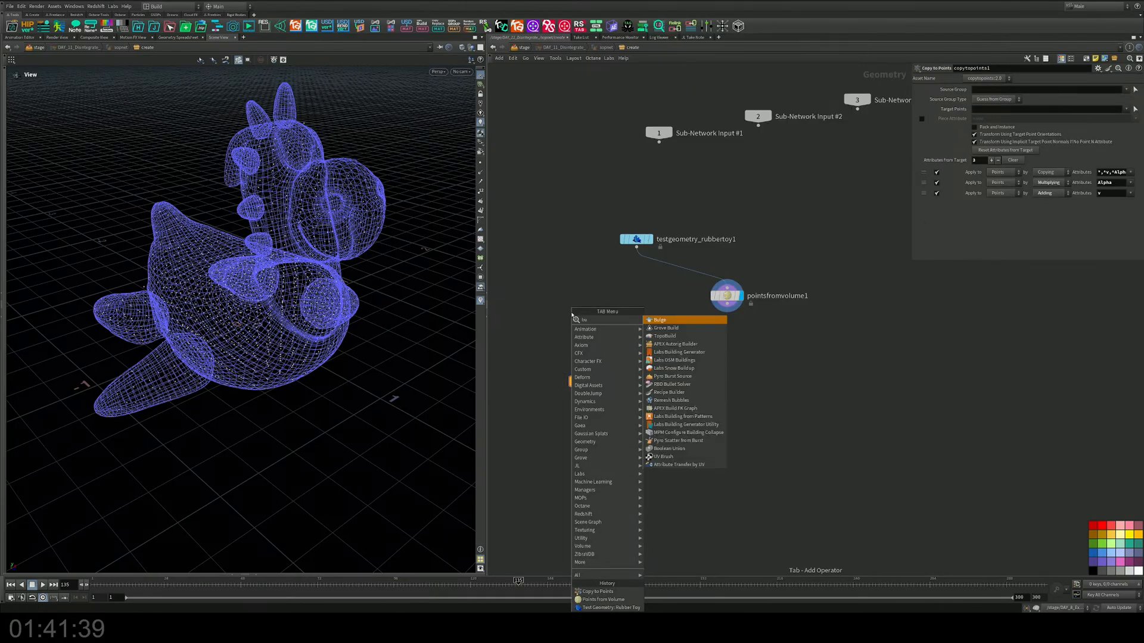
text(ci)
key(Return)
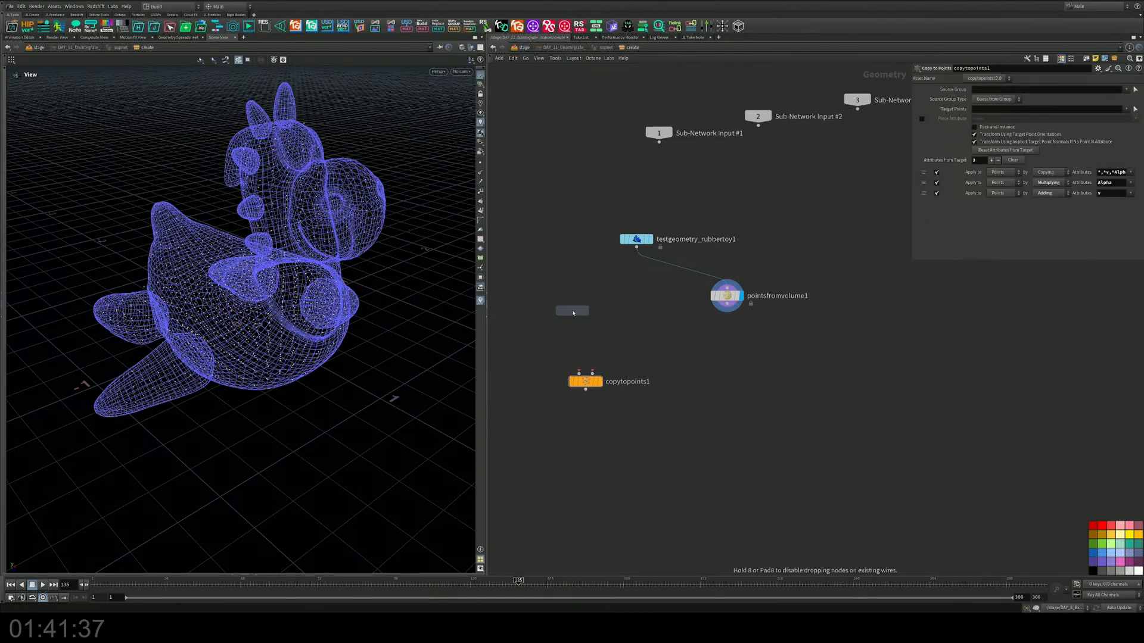
click(573, 313)
drag(561, 318, 579, 373)
click(592, 373)
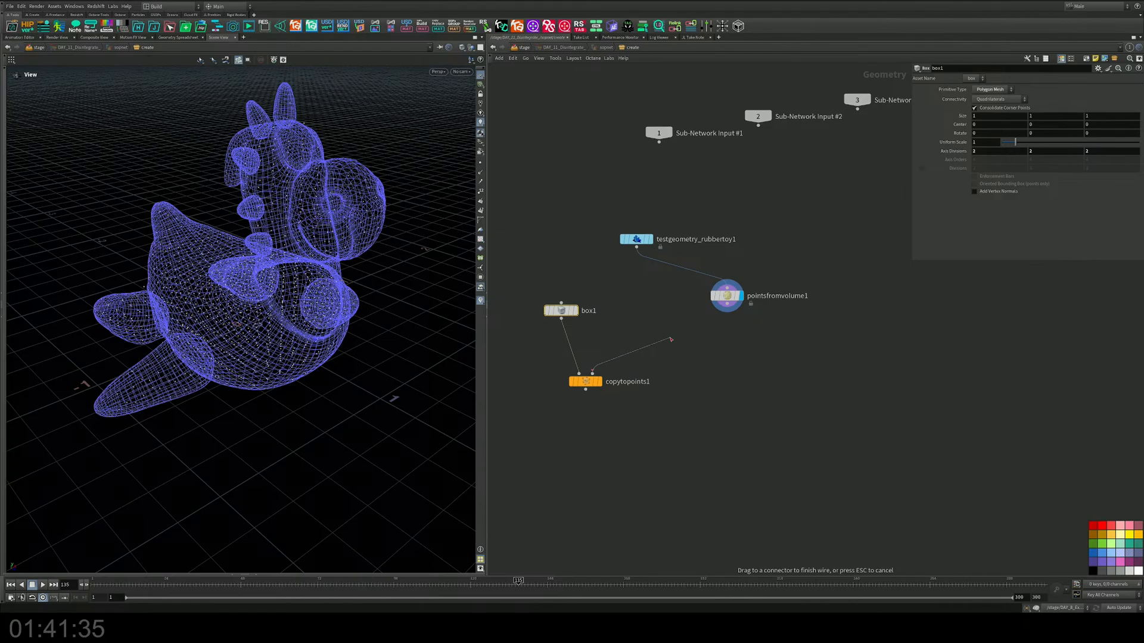
click(727, 306)
click(597, 381)
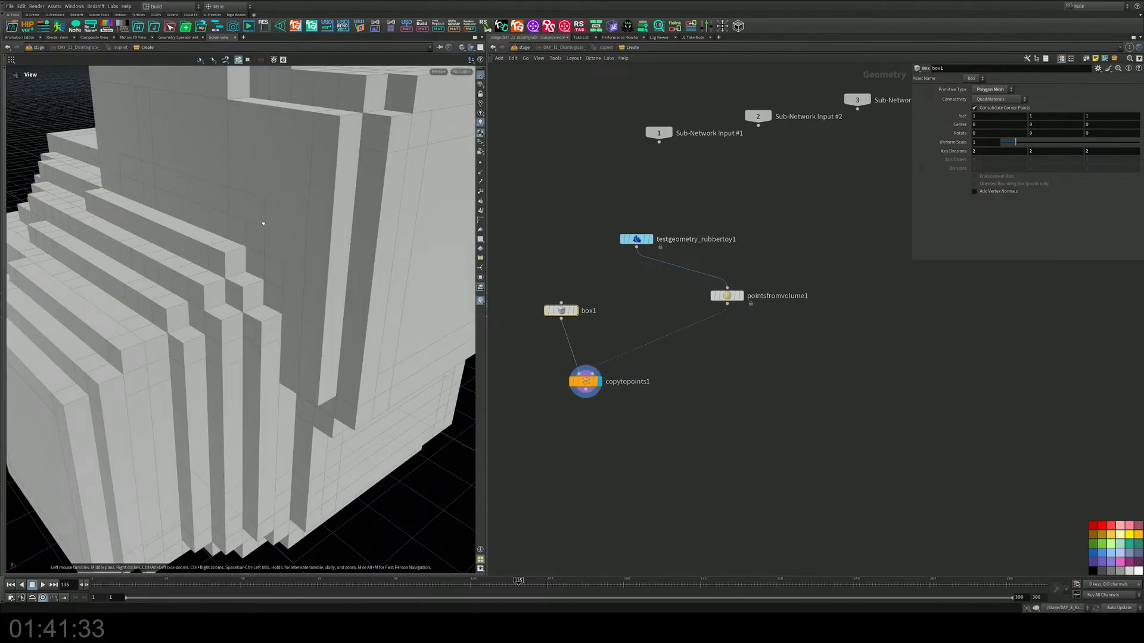
scroll(263, 224, down, 10)
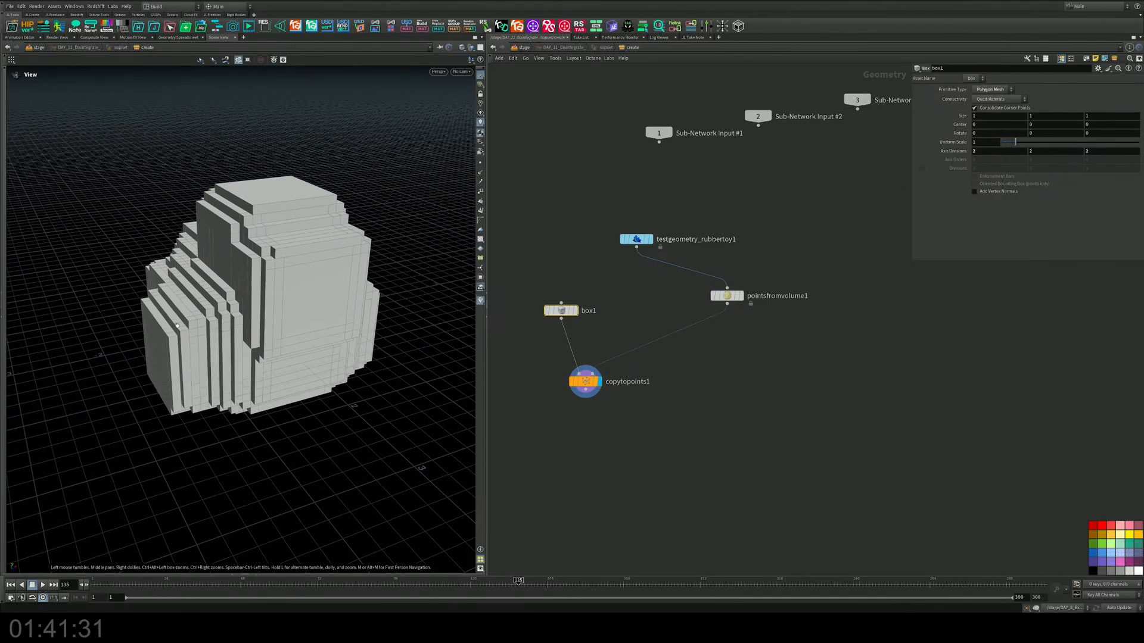
drag(859, 246, 691, 329)
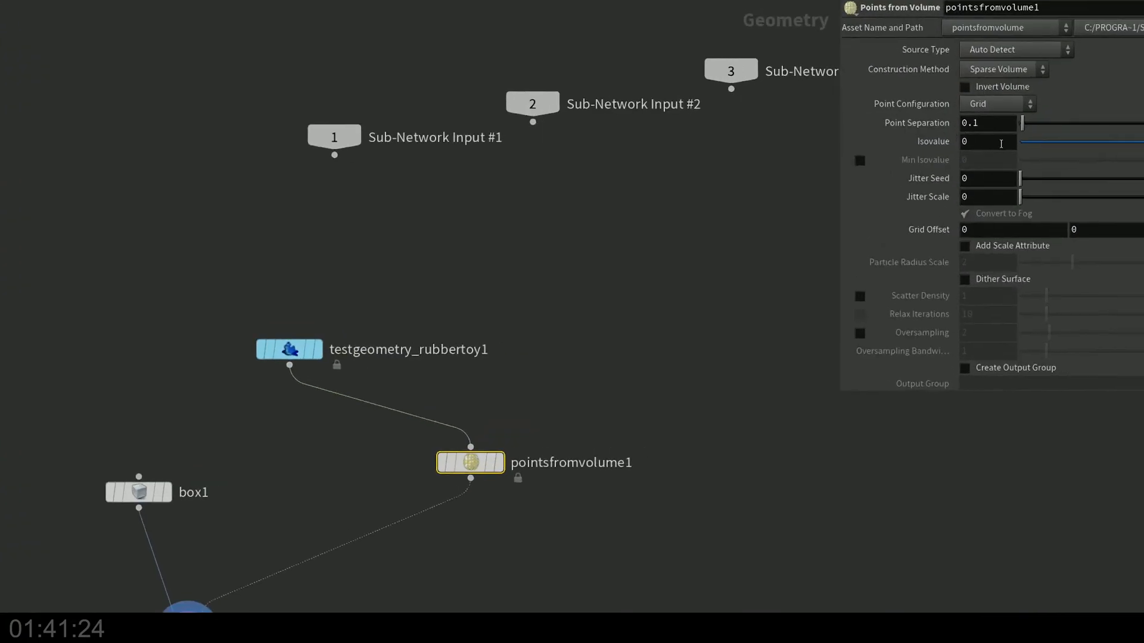
Step: Link box1's Uniform Scale to the copied Point Separation parameter
right_click(933, 123)
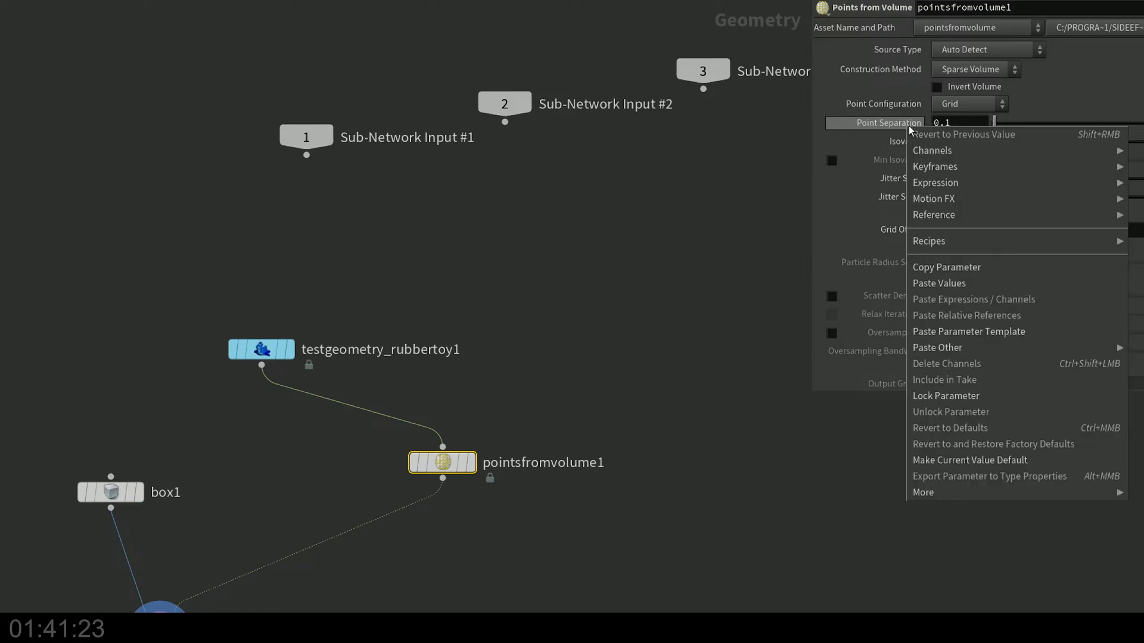
click(941, 267)
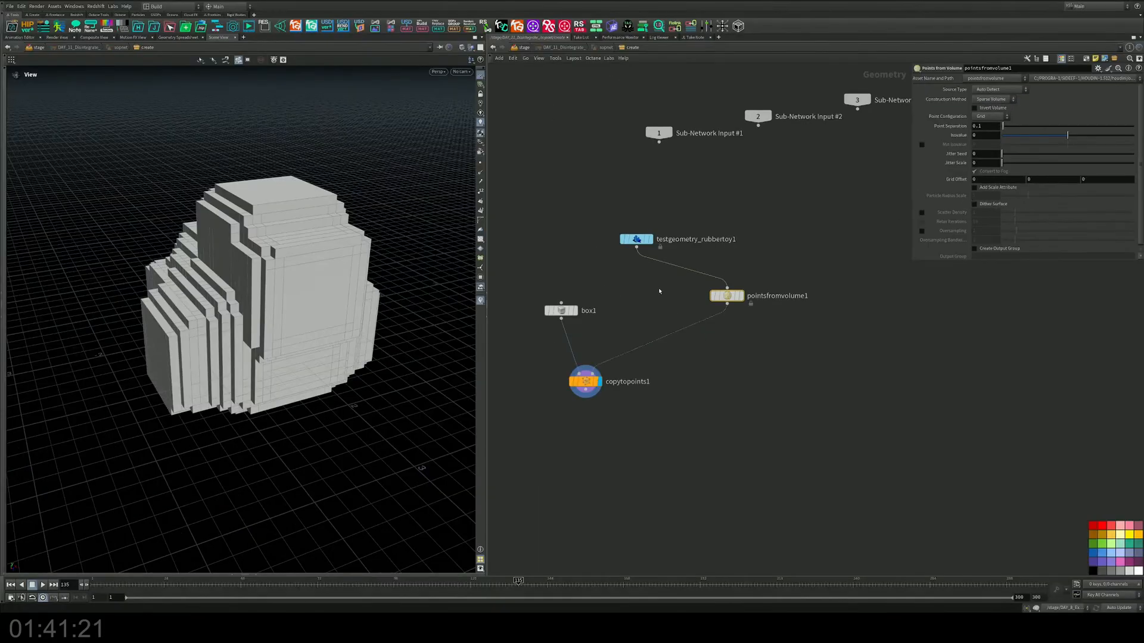
drag(523, 338, 522, 338)
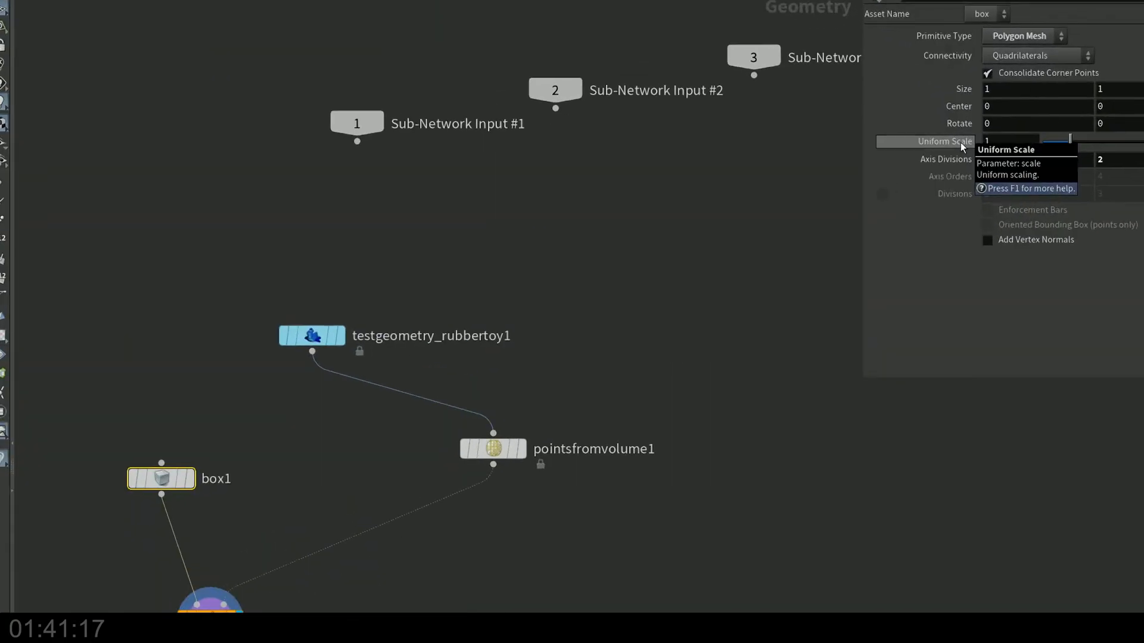
right_click(961, 144)
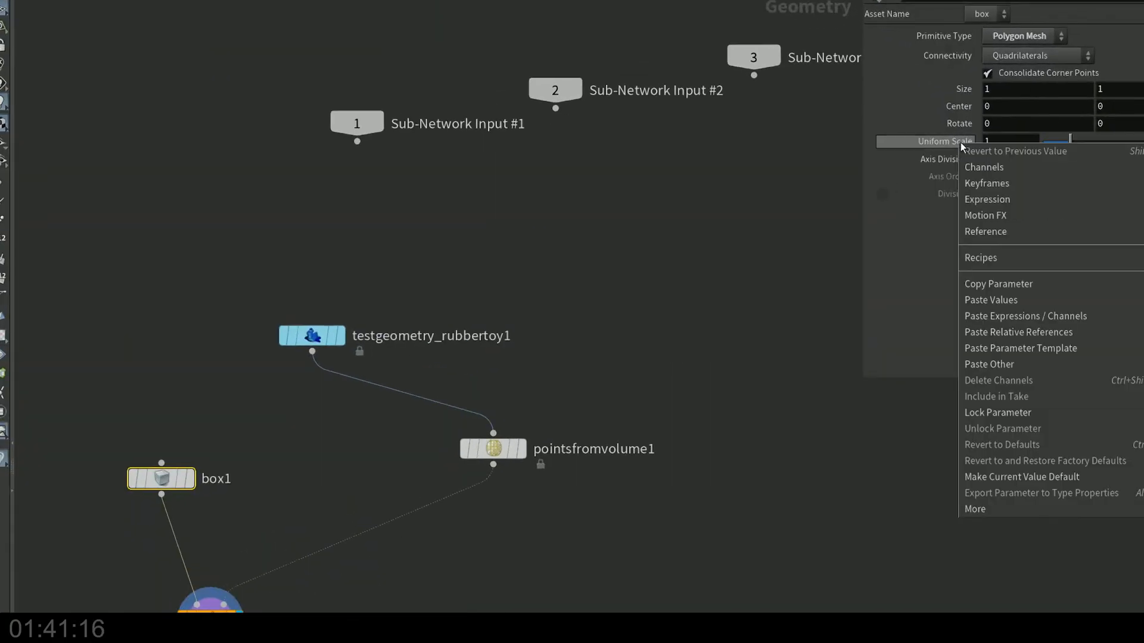
click(1001, 332)
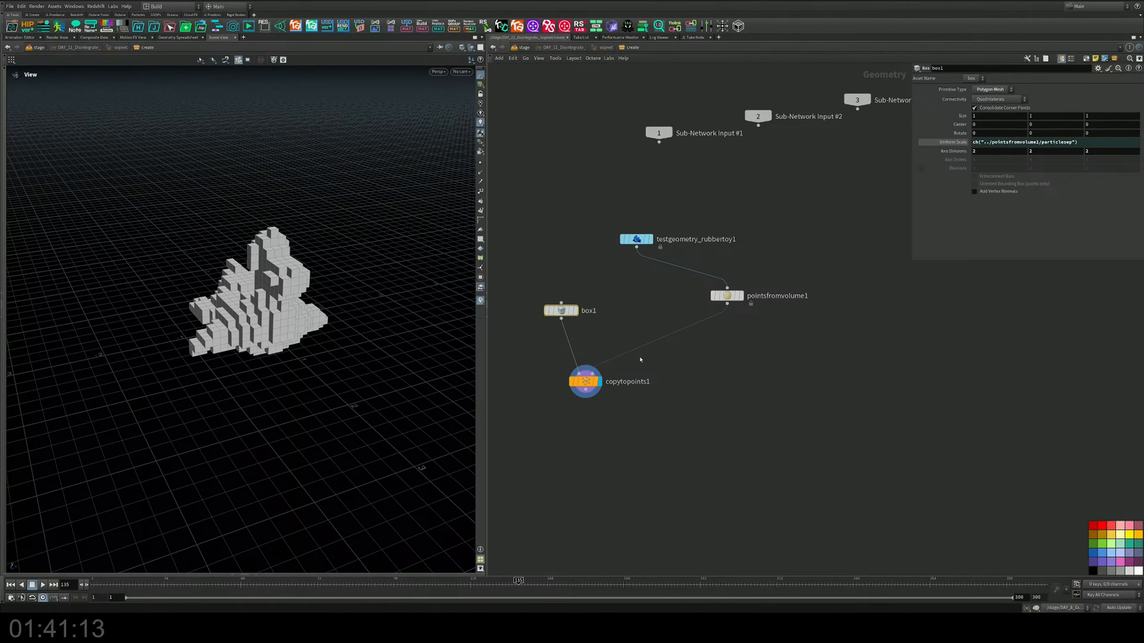
alt+drag(358, 330, 363, 327)
alt+right_drag(362, 327, 407, 263)
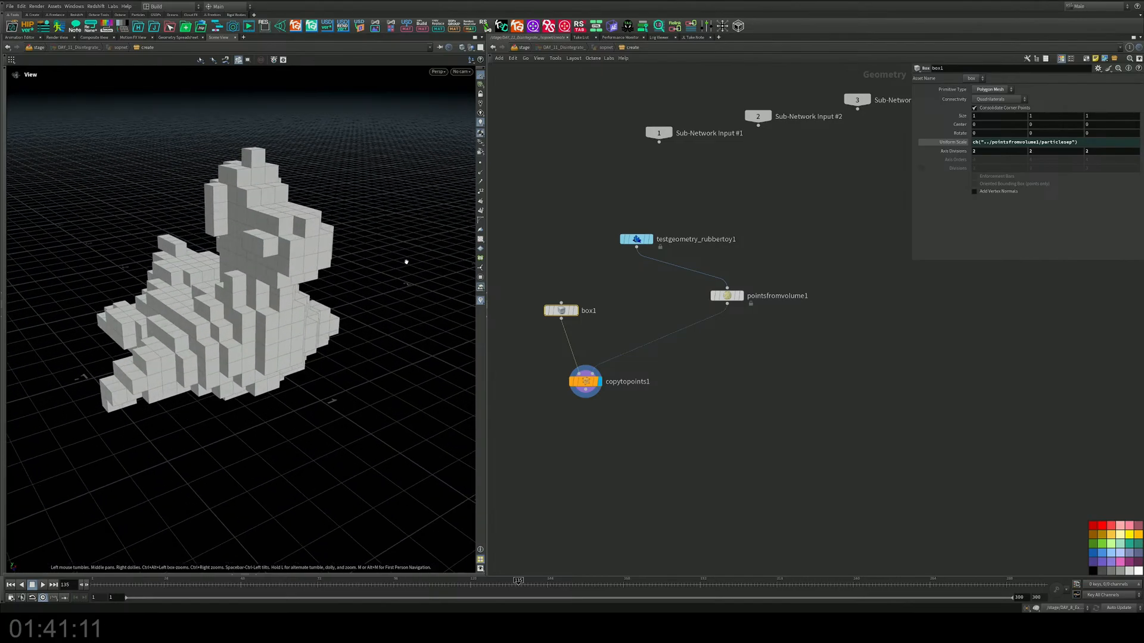
alt+drag(406, 262, 324, 295)
Step: Replace box1's linked Uniform Scale with a plain value of 0.02
drag(562, 310, 567, 310)
drag(727, 296, 656, 304)
click(568, 309)
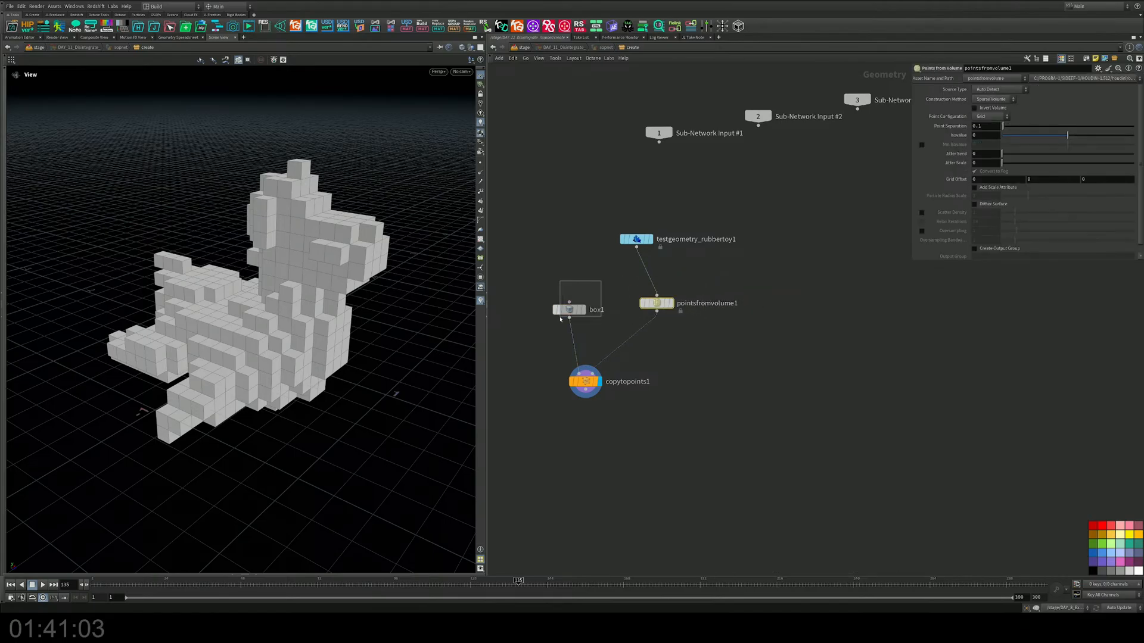
click(947, 142)
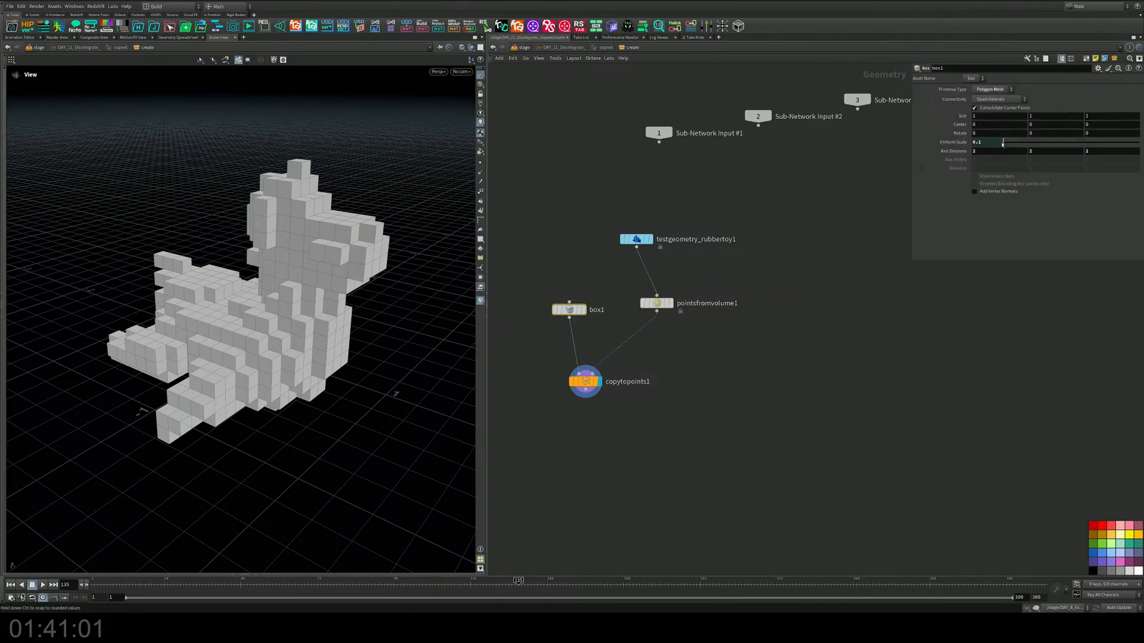
text(0.02)
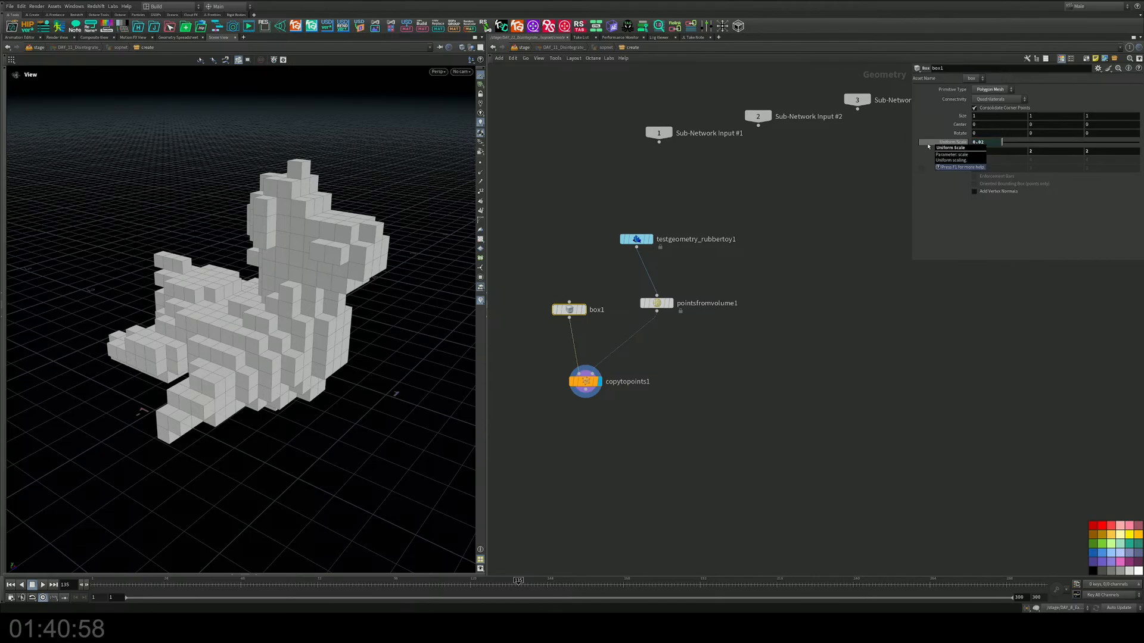
key(Return)
drag(196, 227, 341, 250)
scroll(292, 256, up, 3)
Step: Insert a Match Size node between testgeometry_rubbertoy1 and pointsfromvolume1
middle_drag(585, 422, 634, 416)
drag(690, 237, 701, 193)
key(Tab)
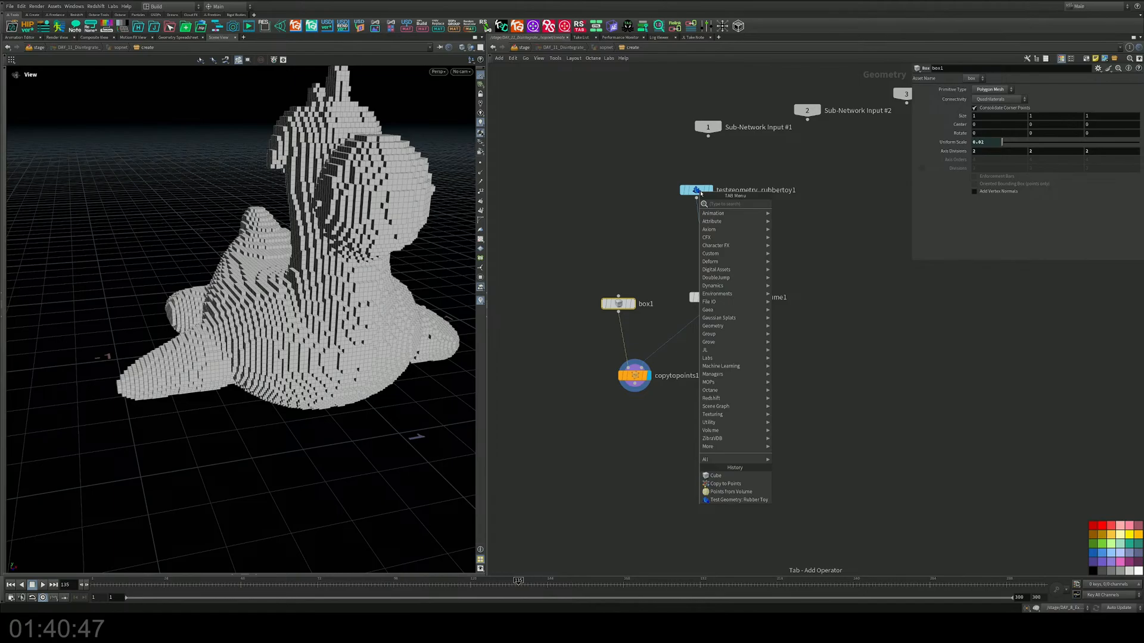
text(ma)
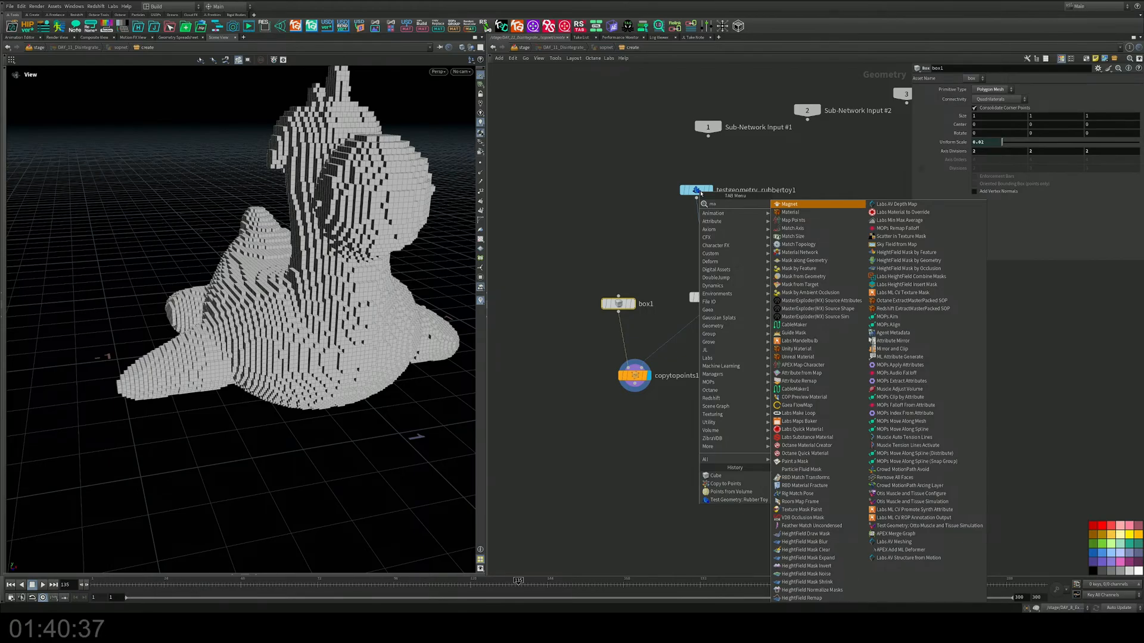
key(Down)
key(Down)
key(Down)
key(Down)
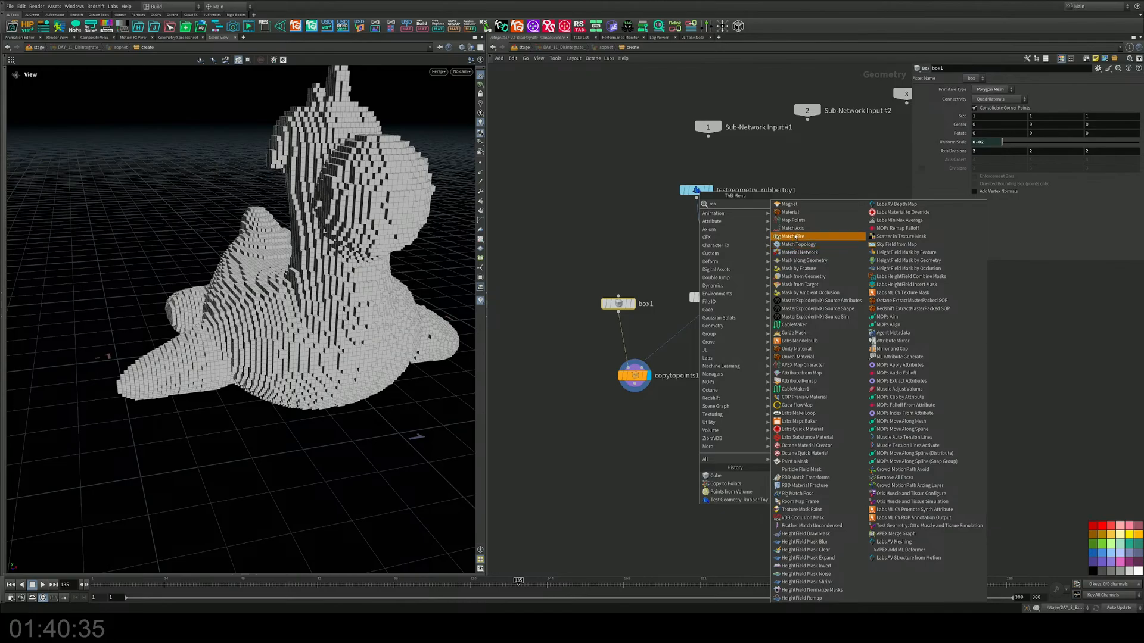
key(Return)
click(715, 251)
drag(715, 252, 697, 246)
Step: Set matchsize1's Justify Y to Min so the toy's base sits on the ground
click(981, 189)
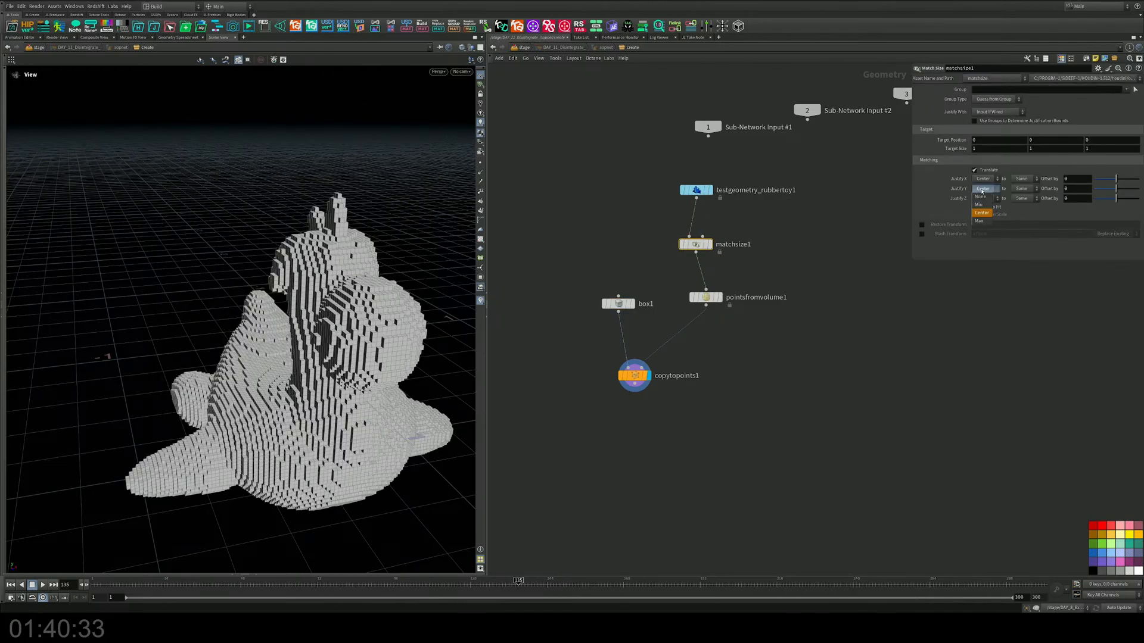
click(978, 204)
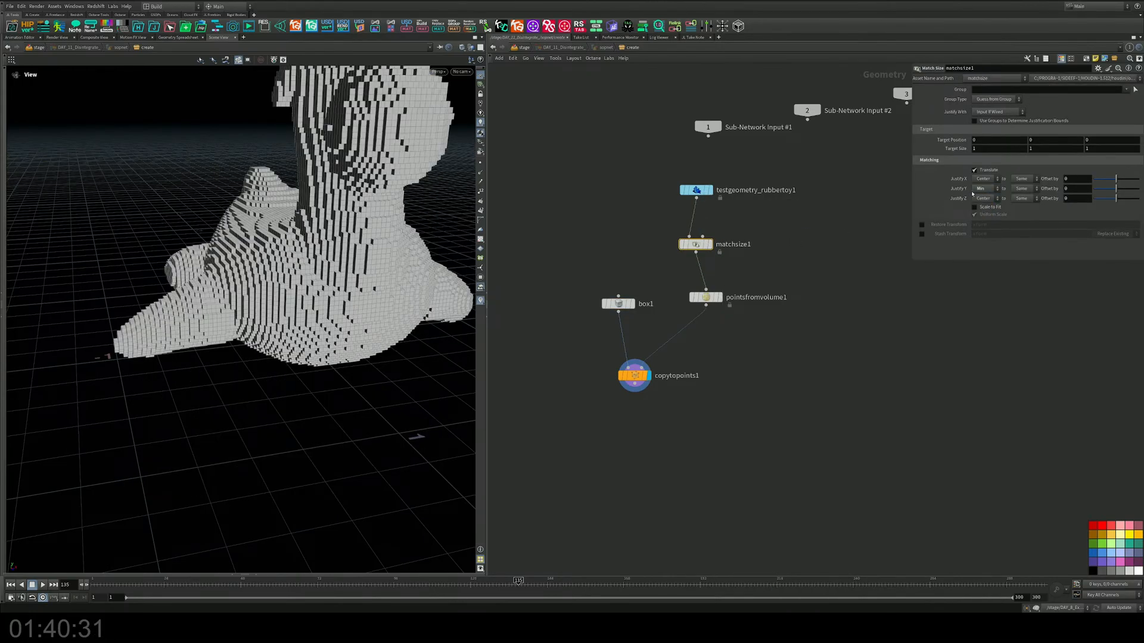
drag(310, 239, 282, 374)
middle_drag(678, 430, 678, 360)
middle_drag(704, 405, 709, 324)
Step: Add rbdbulletsolver1 and wire copytopoints1 into its first input
key(Tab)
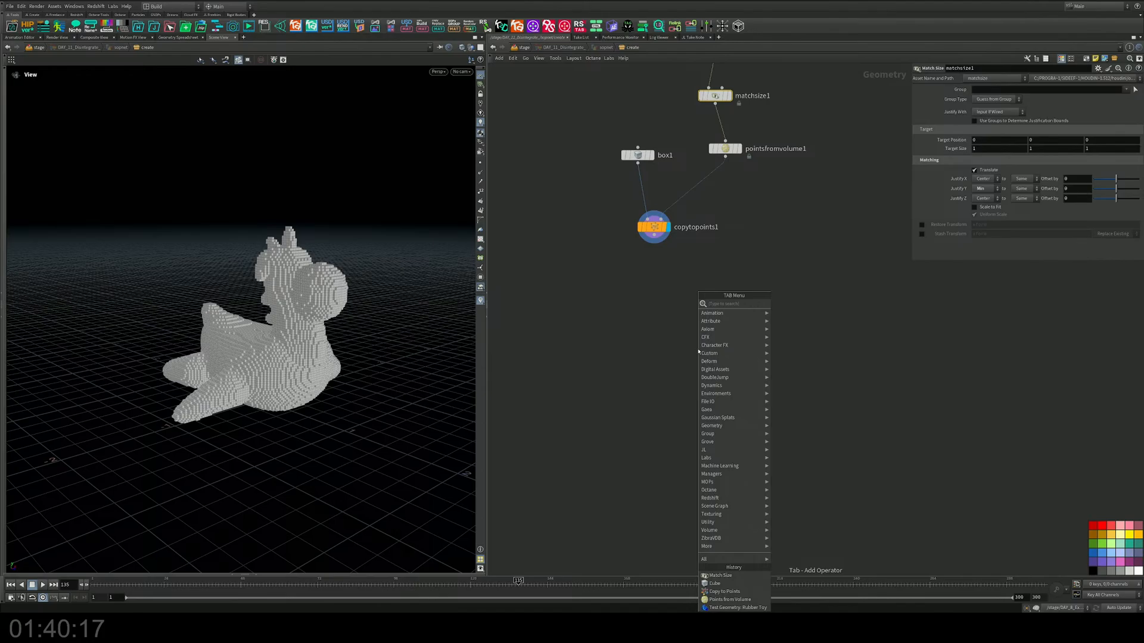
text(bull)
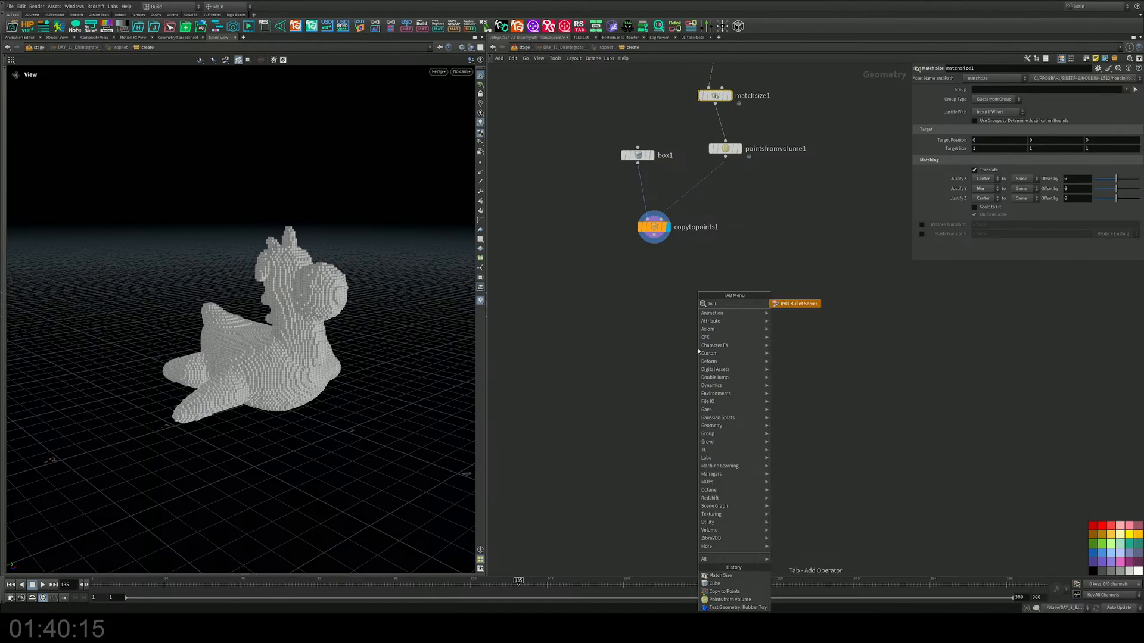
text(et)
key(Return)
click(655, 388)
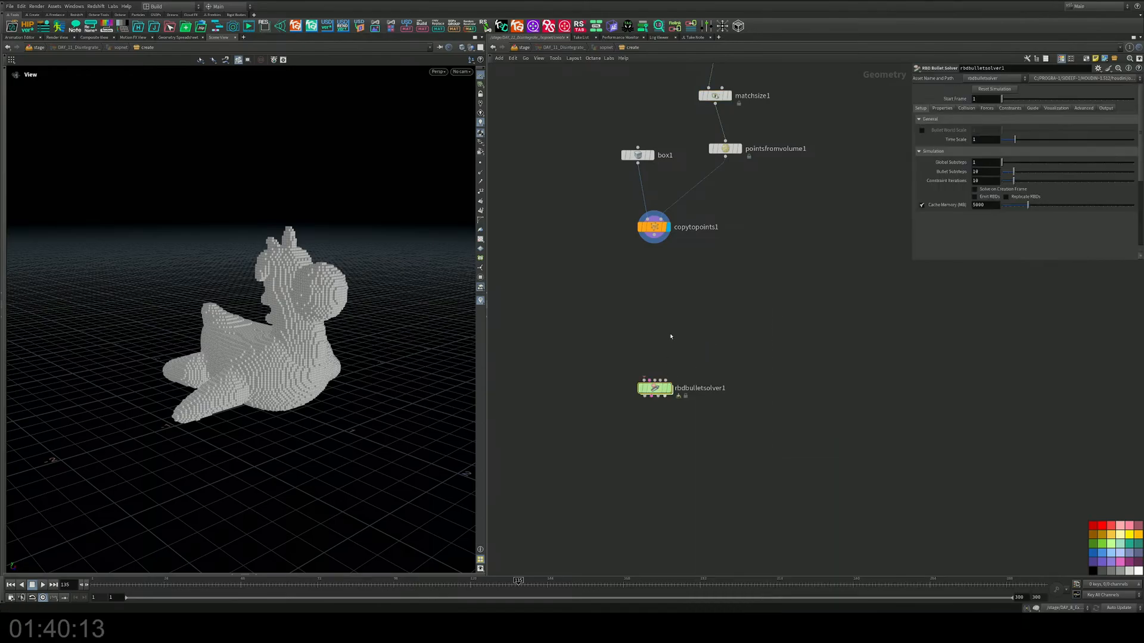
drag(654, 237, 663, 411)
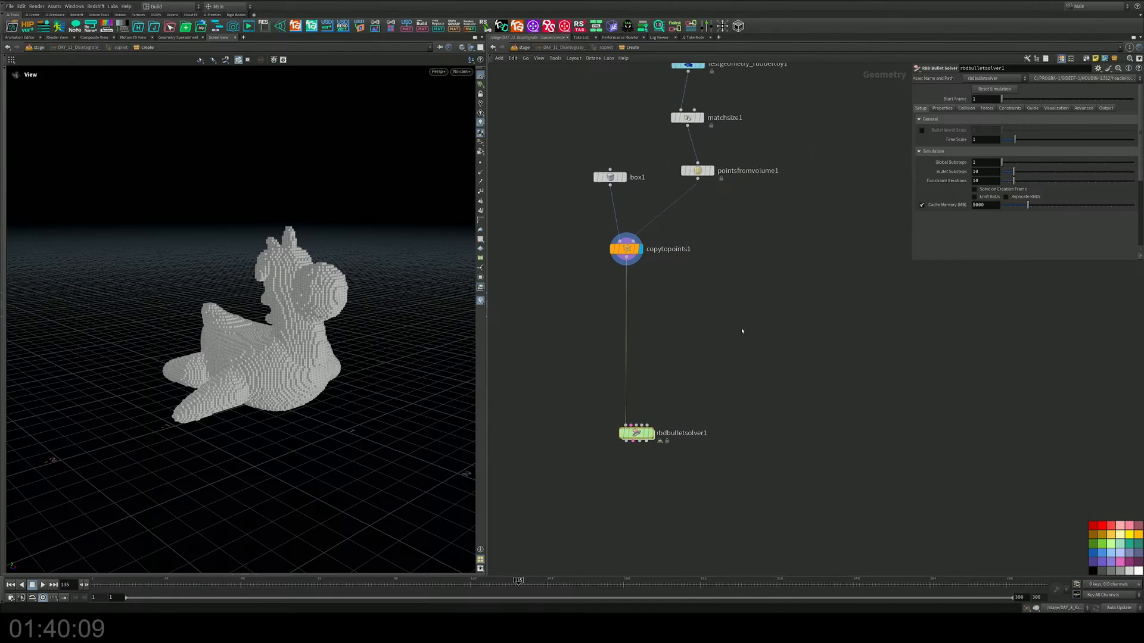
key(Tab)
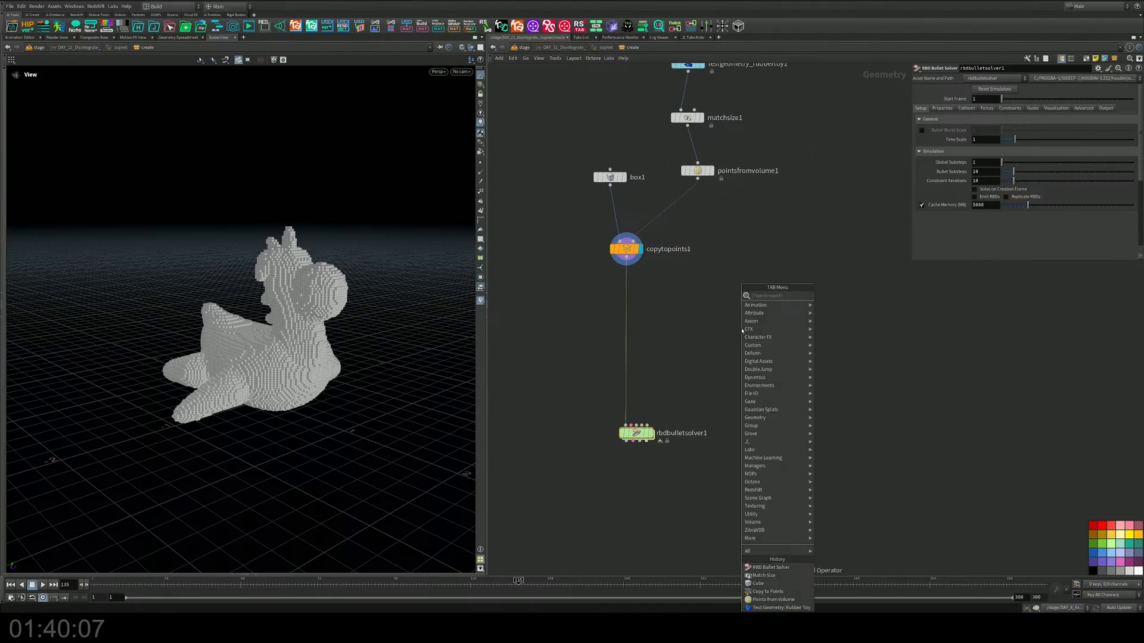
Step: Add a Grid node and connect it to the solver's Collision Geometry input
mouse_move(769, 328)
click(845, 293)
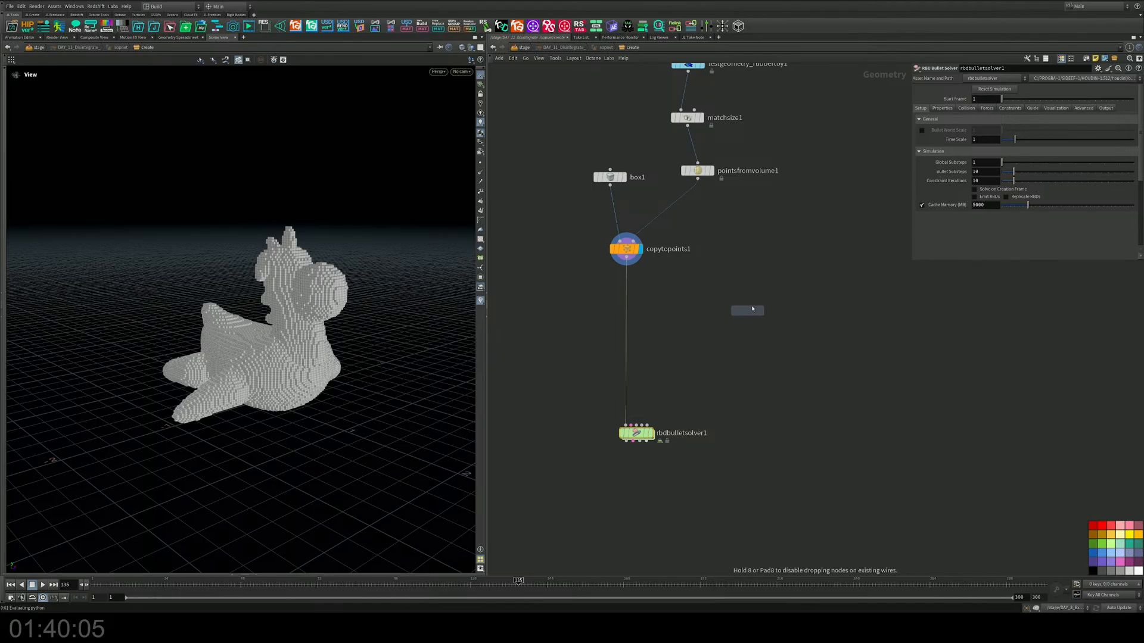
click(778, 293)
scroll(802, 301, up, 2)
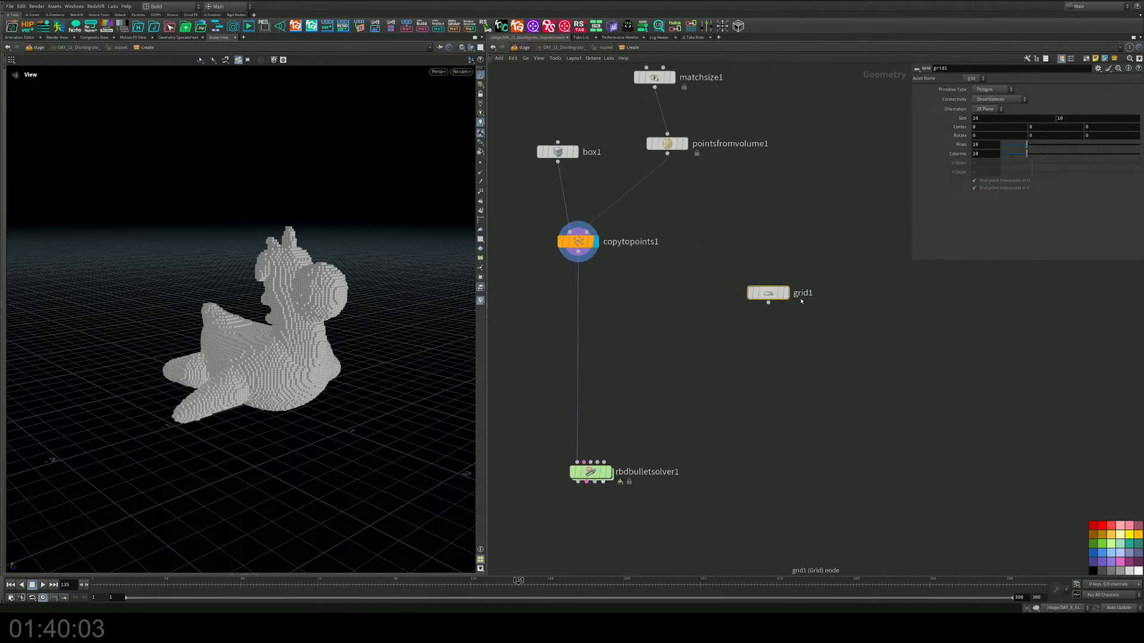
scroll(802, 301, down, 1)
middle_drag(802, 300, 918, 241)
scroll(778, 329, up, 3)
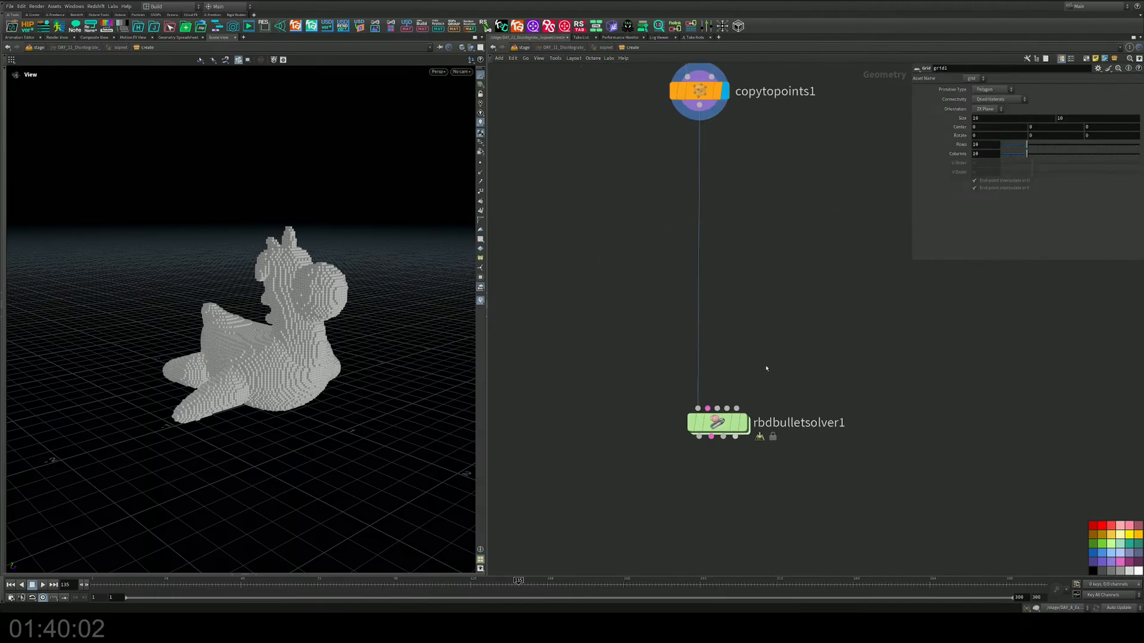
click(726, 409)
middle_drag(810, 287, 577, 409)
click(740, 301)
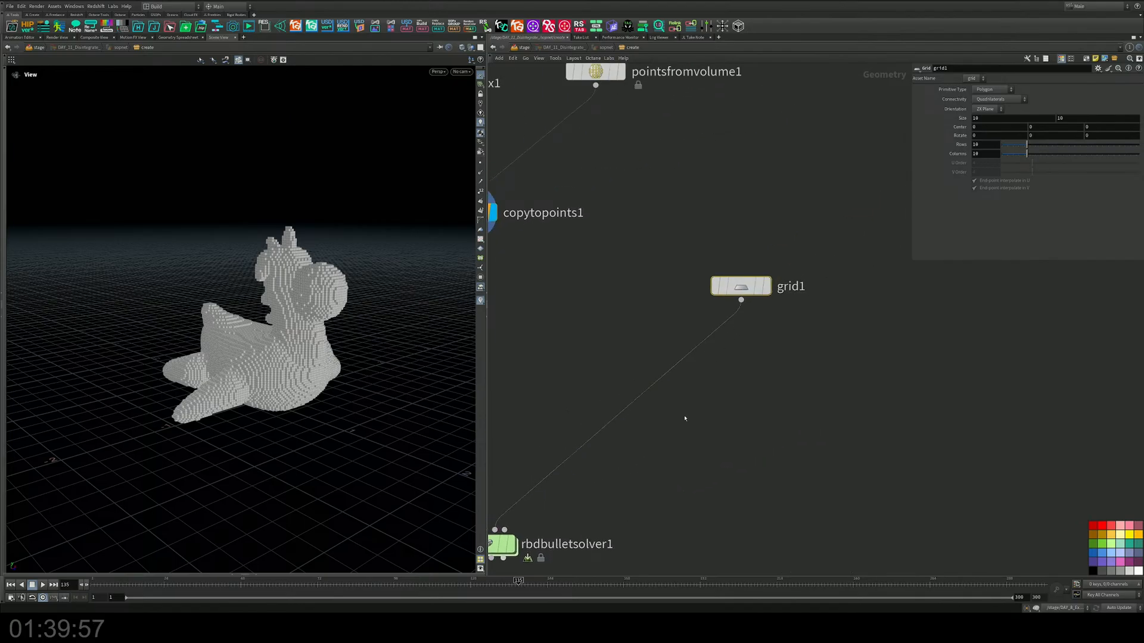
scroll(684, 418, down, 3)
scroll(697, 367, up, 2)
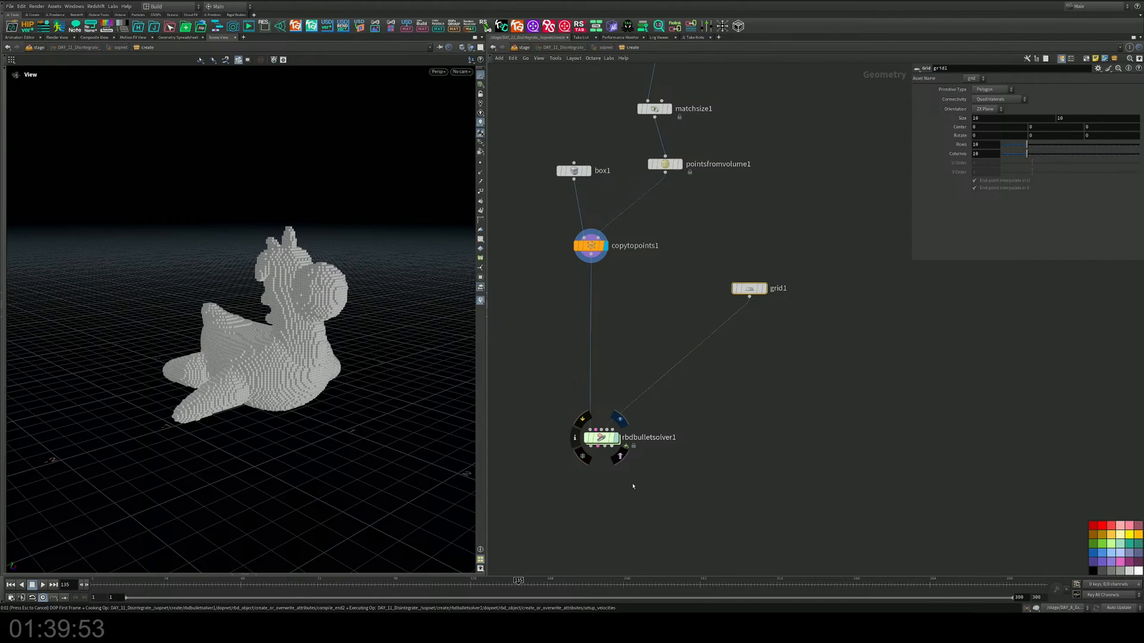
Step: Stop the simulation, rewind to frame 1, and reframe the toy on the ground
click(33, 585)
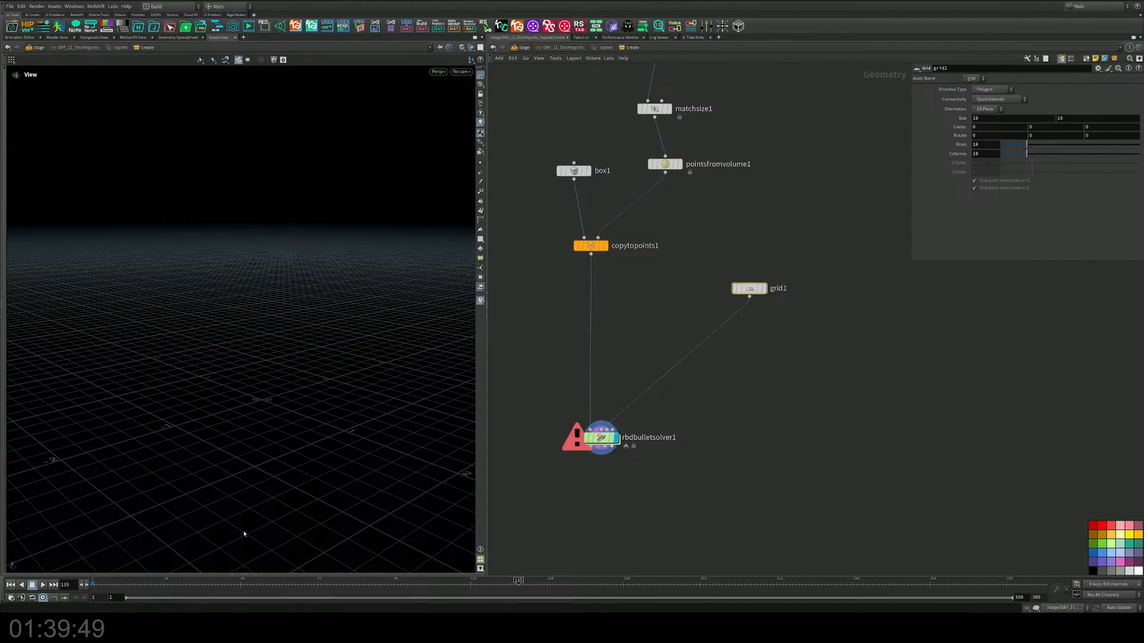
key(ctrl+Up)
click(601, 437)
drag(281, 388, 322, 398)
right_drag(321, 381, 339, 319)
drag(340, 318, 329, 308)
middle_drag(328, 309, 322, 299)
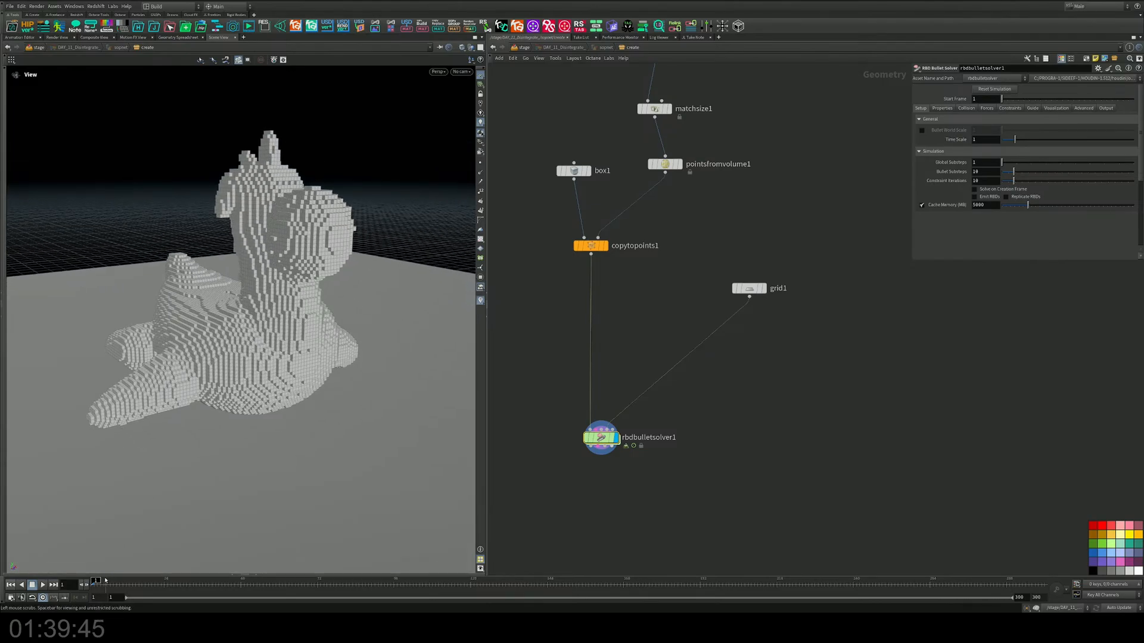
Step: Insert a Color node between grid1 and rbdbulletsolver1
key(Tab)
text(color)
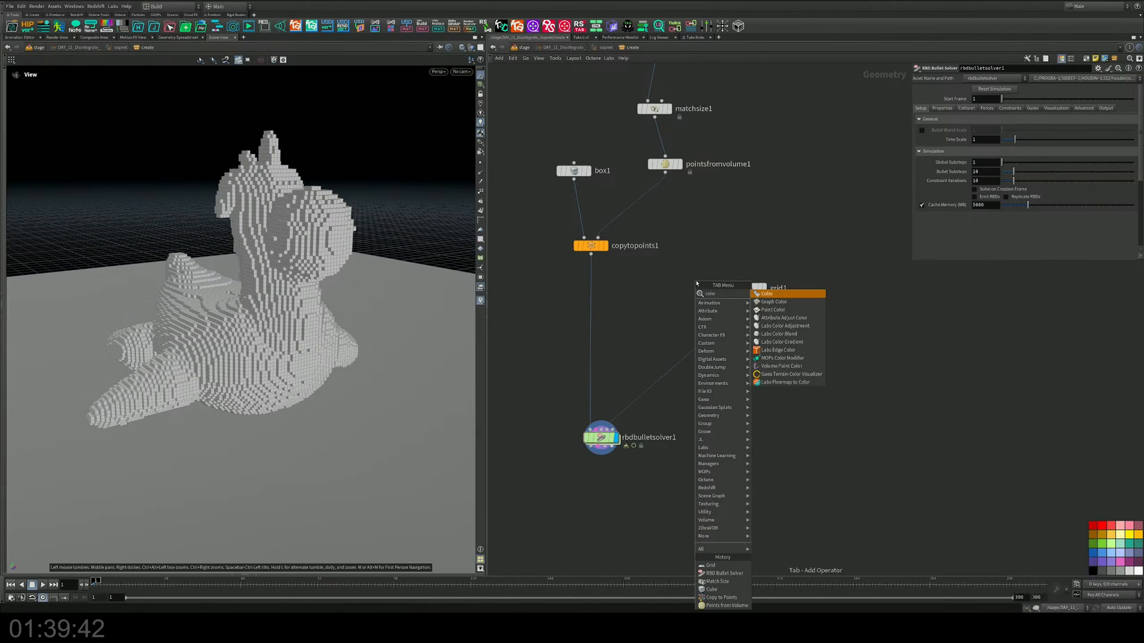
key(Return)
click(708, 337)
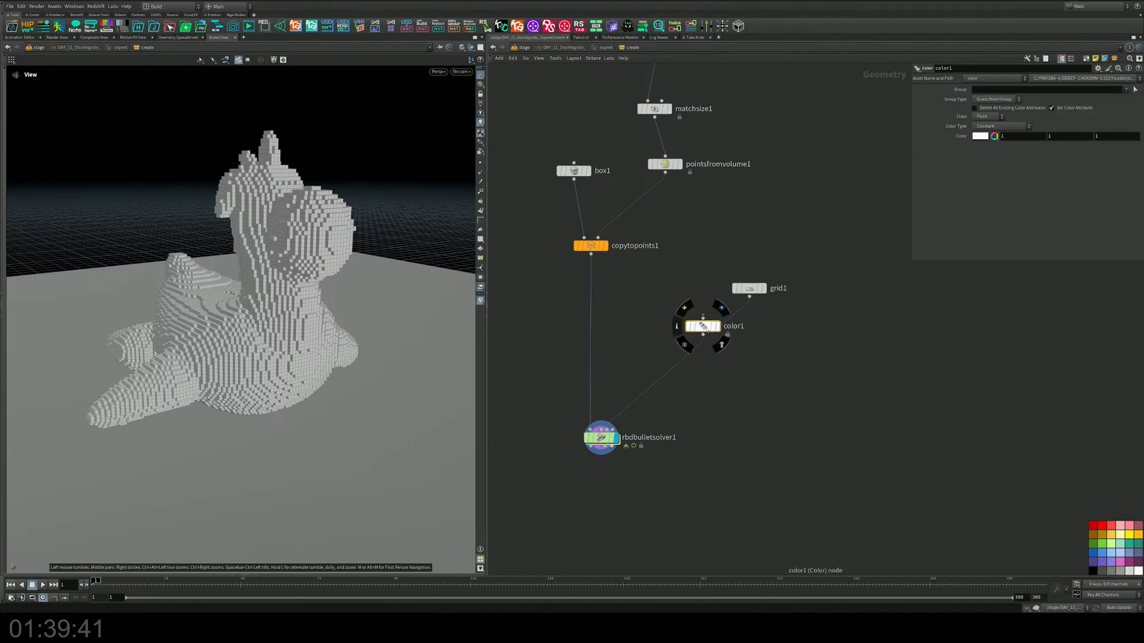
Step: Give color1 a near-black colour (0.00615) applied per Primitive
click(980, 136)
click(974, 118)
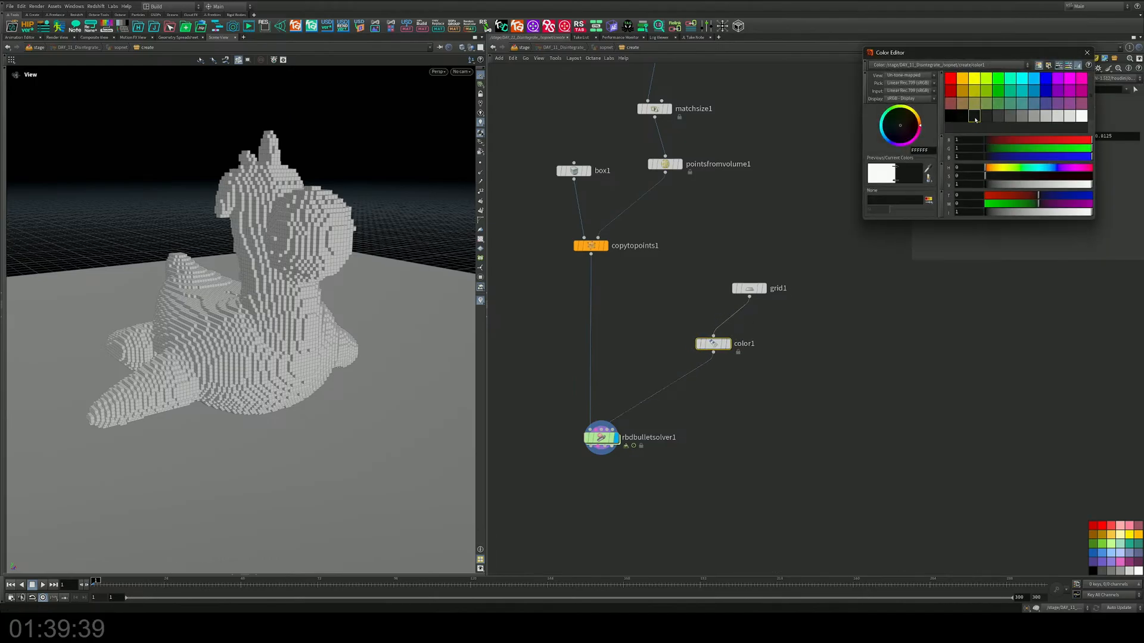
drag(712, 342, 753, 338)
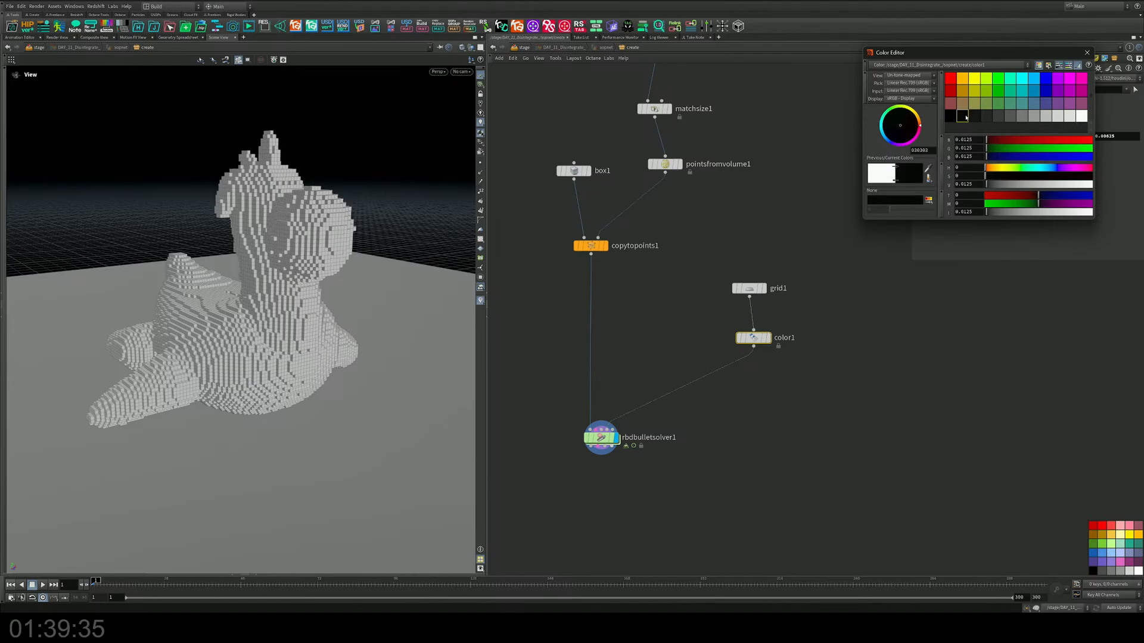
click(1086, 52)
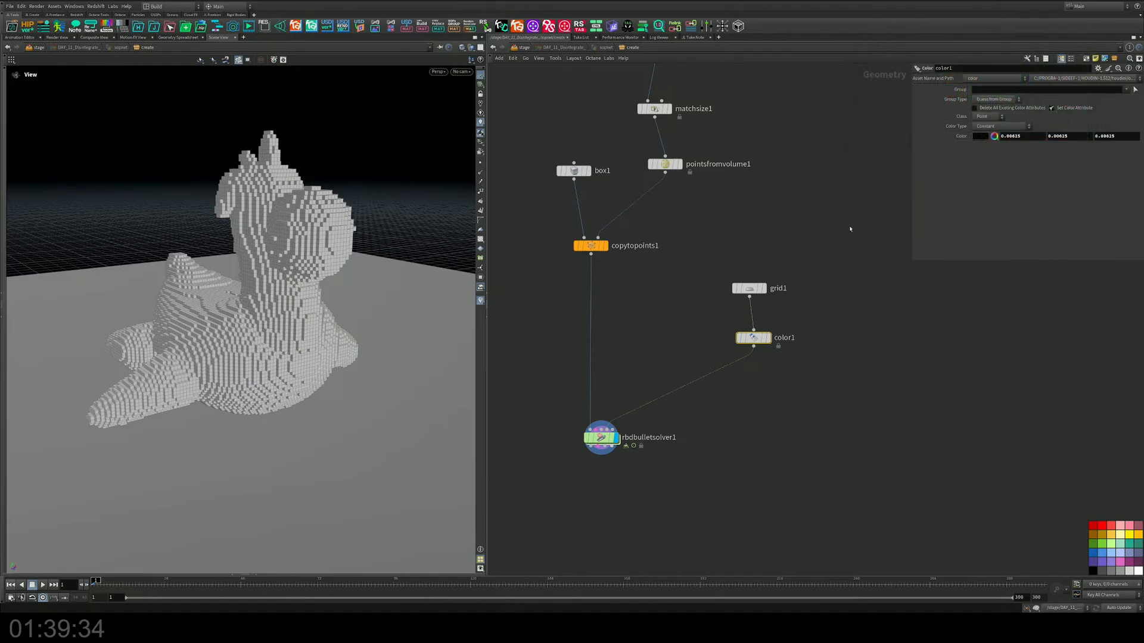
click(987, 117)
click(993, 136)
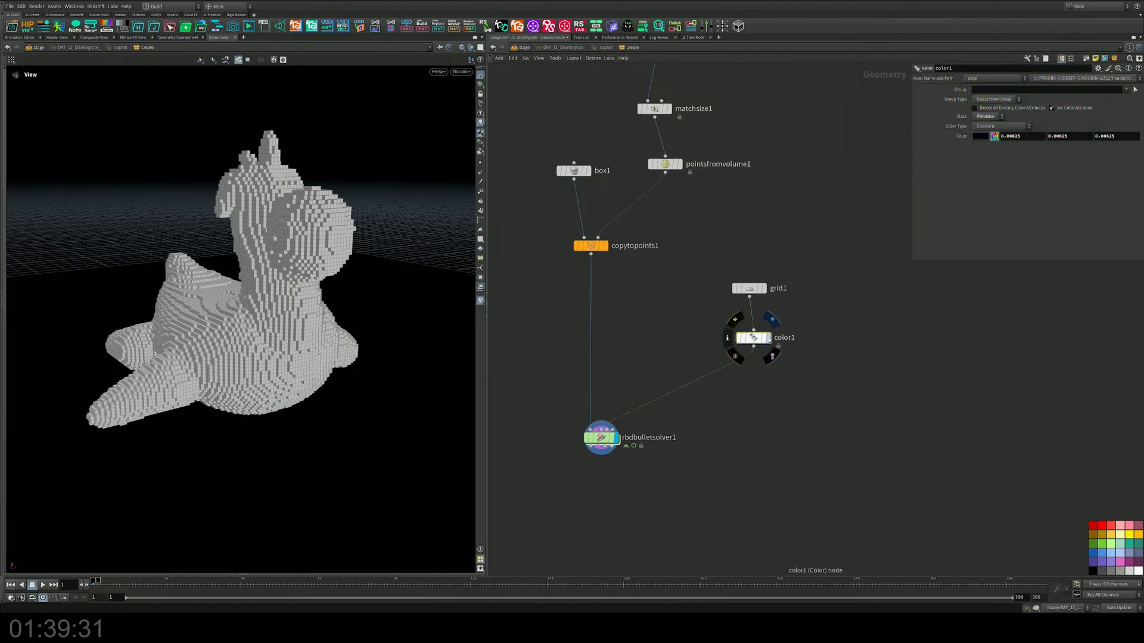
drag(386, 401, 315, 400)
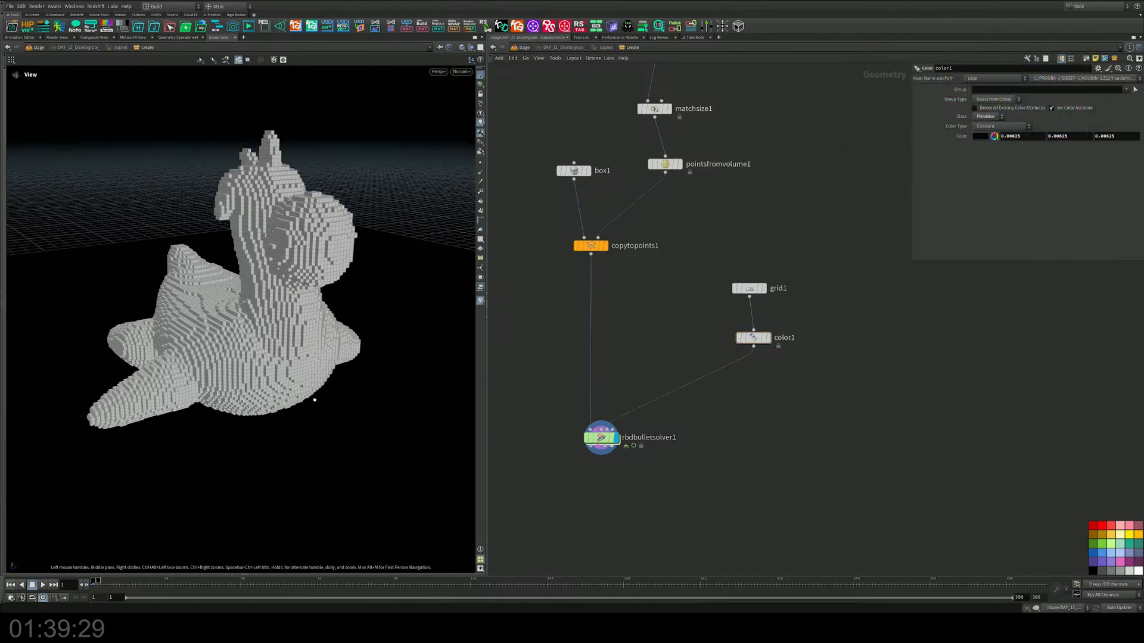